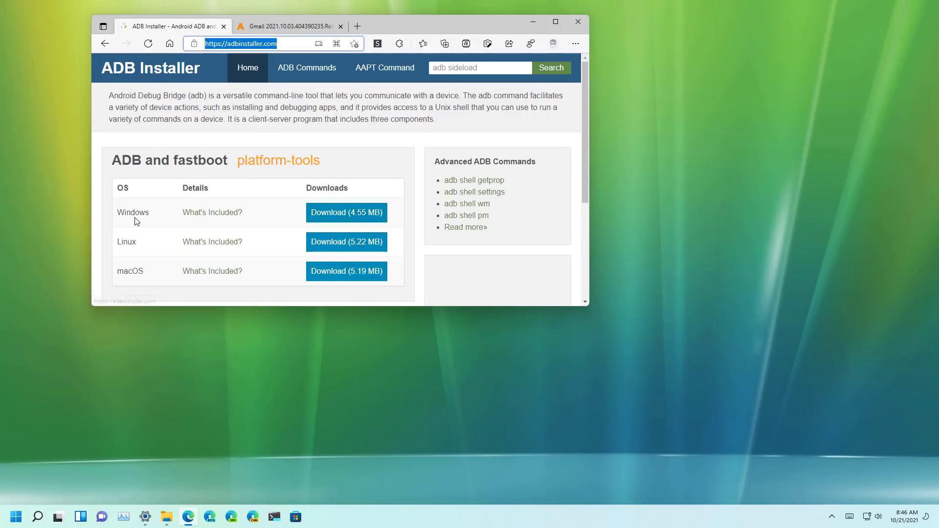
Step: Download the Windows platform-tools r31.0.3 zip into Downloads via Save as, then show it in its folder
left_click(338, 215)
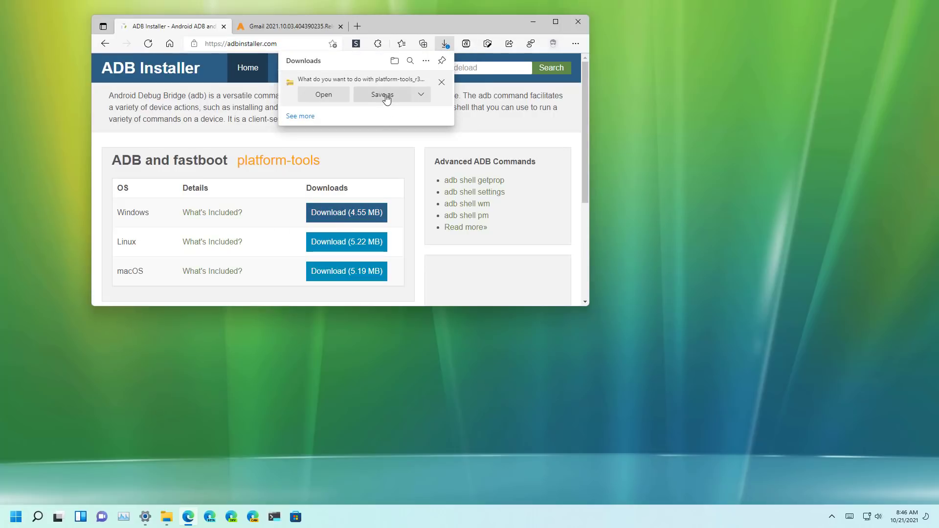
left_click(386, 95)
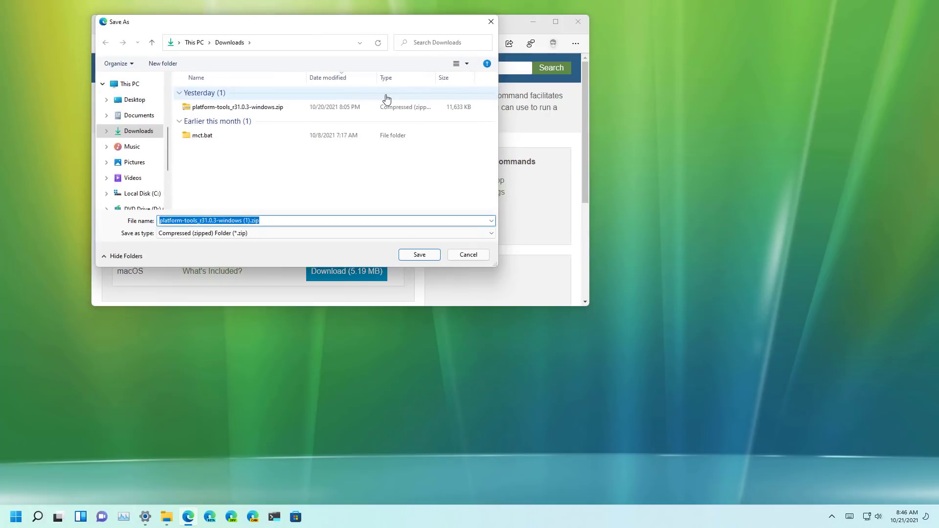
left_click(418, 254)
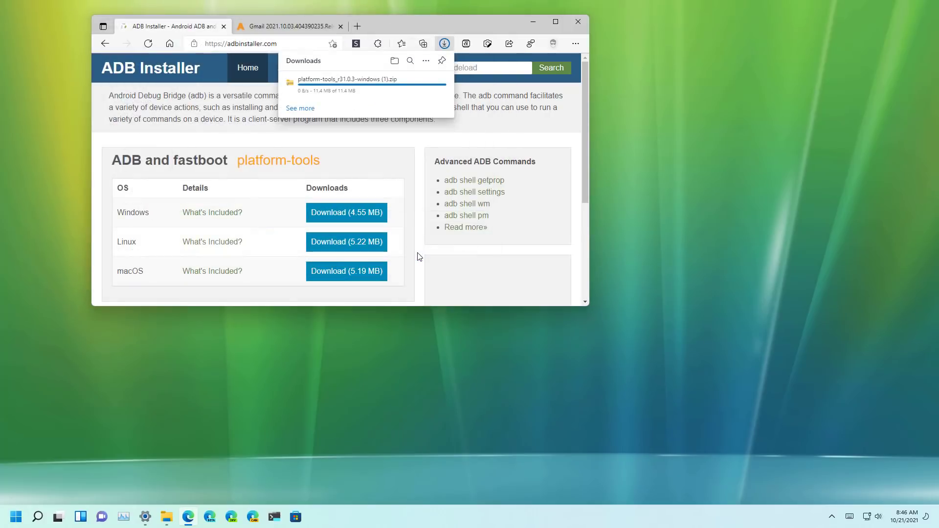
left_click(410, 82)
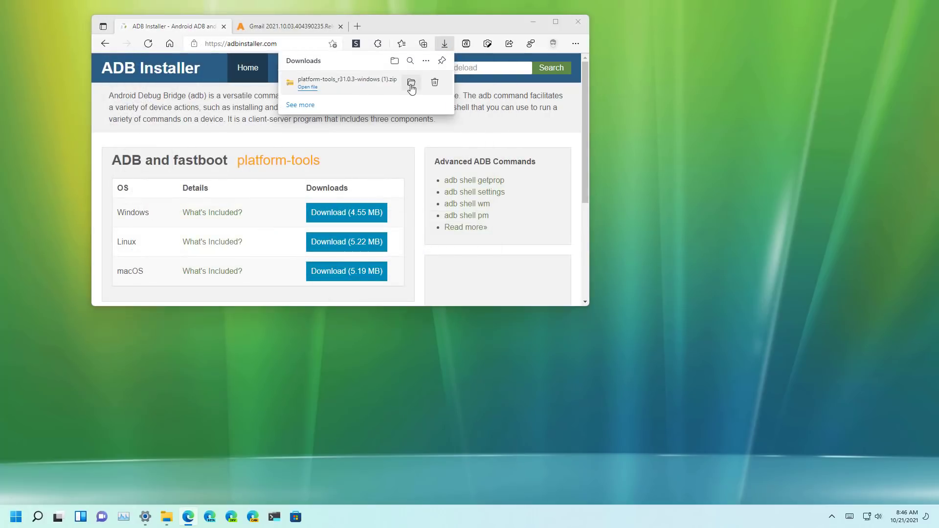
Step: Open platform-tools_r31.0.3-windows (1).zip and extract everything to the default Downloads destination
double_click(362, 207)
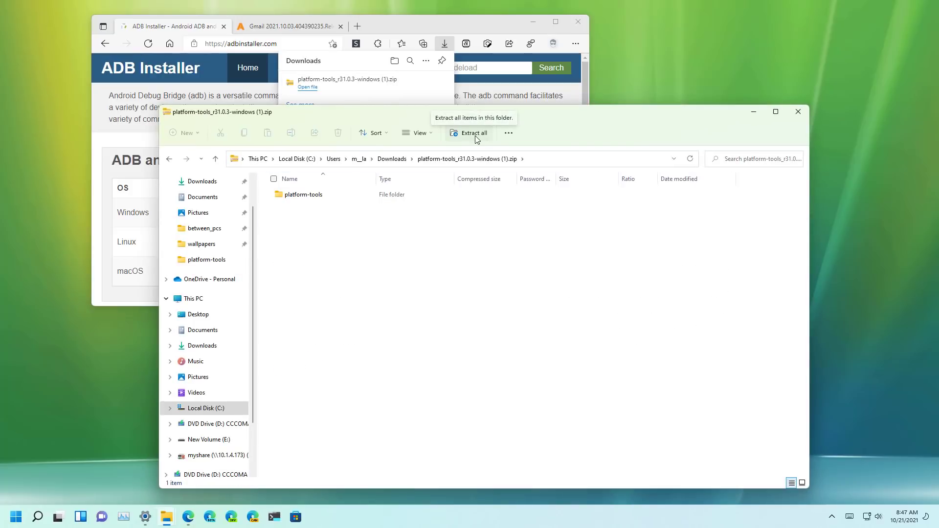
left_click(476, 139)
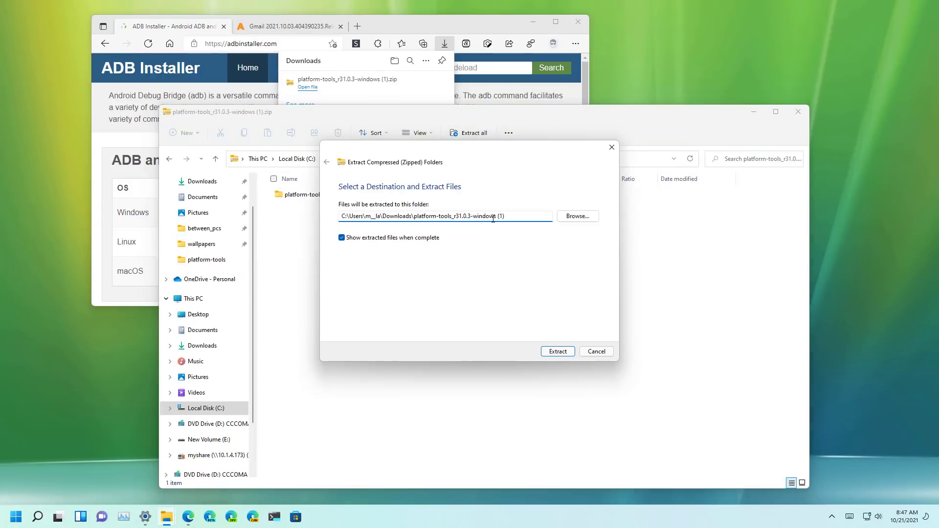
left_click(556, 353)
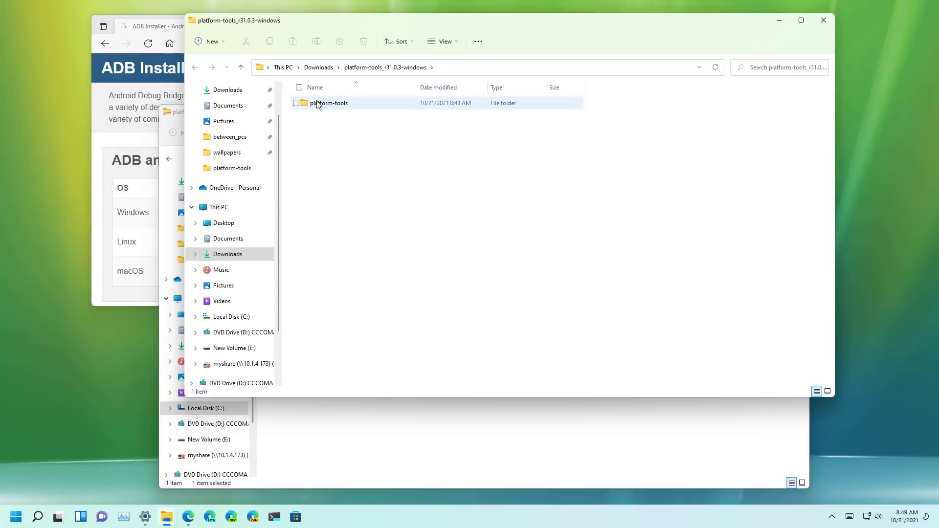
Step: Copy the extracted platform-tools folder
left_click(319, 105)
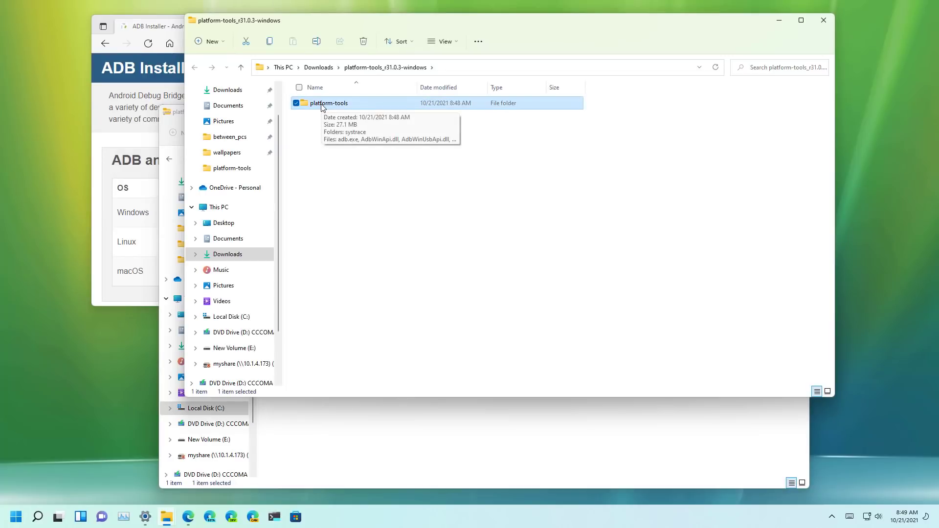
right_click(321, 107)
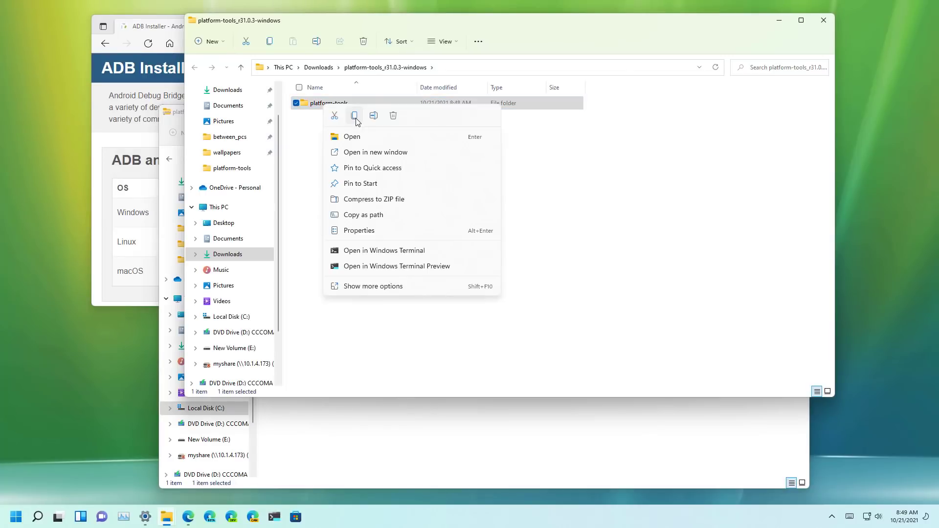
left_click(355, 117)
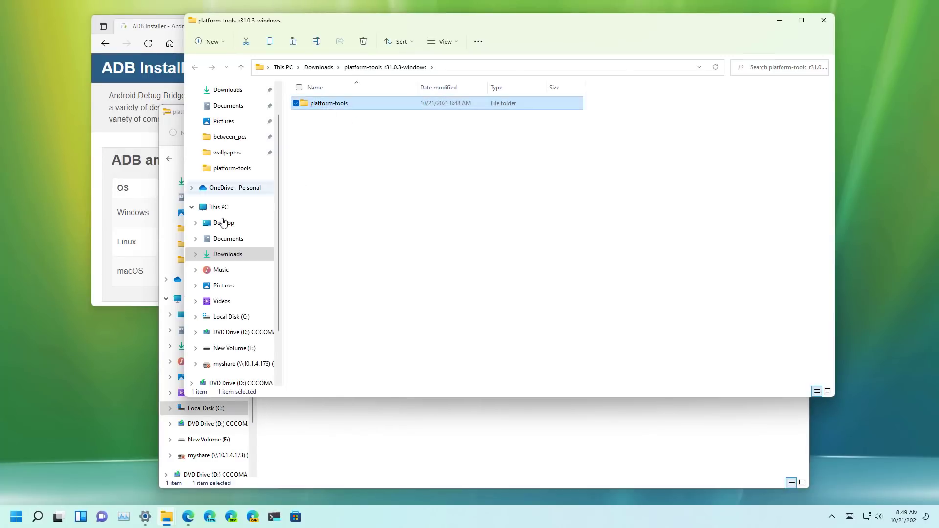
Step: Go to This PC, open Local Disk (C:) and select its existing platform-tools folder
right_click(222, 210)
left_click(223, 210)
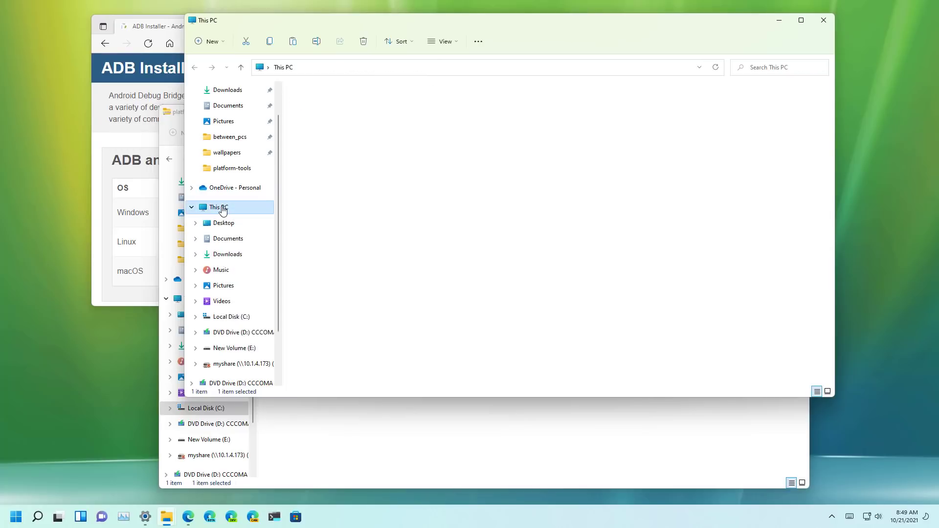
double_click(360, 182)
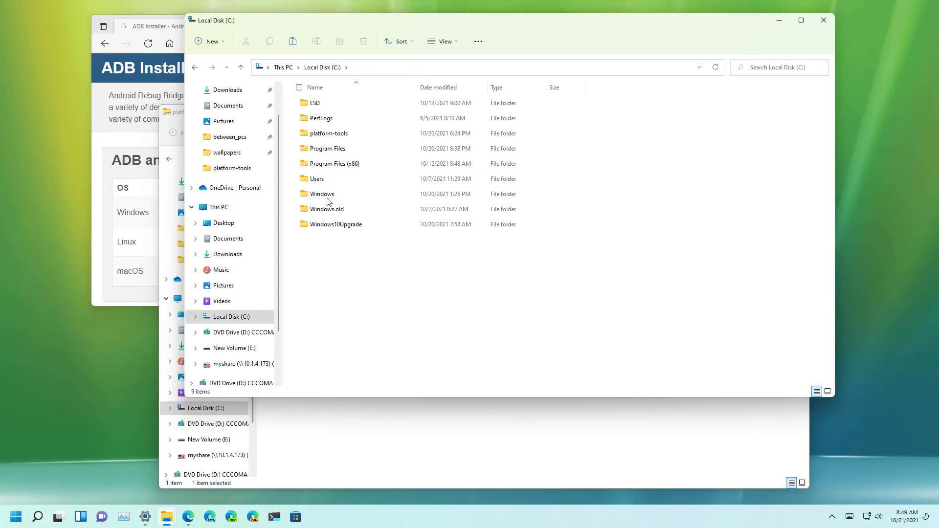
left_click(331, 136)
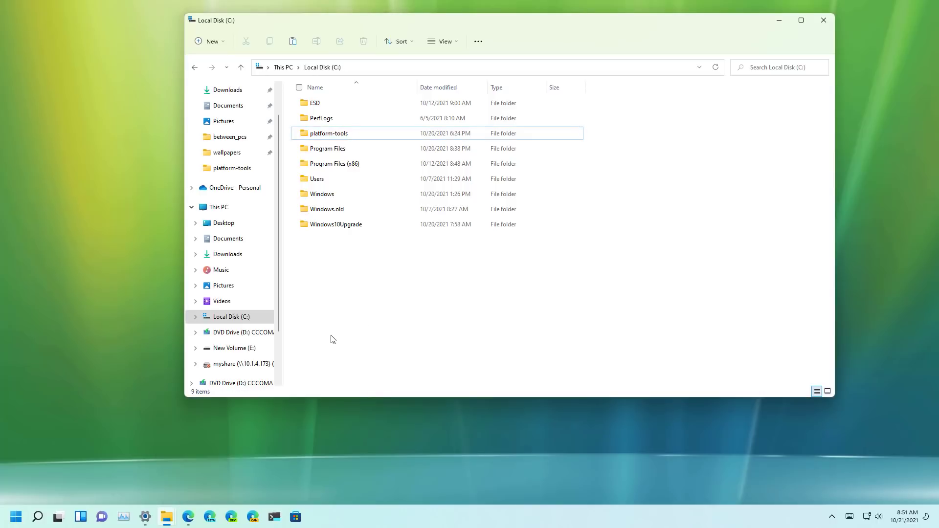
Step: Launch Windows Subsystem for Android settings by searching 'andro' in Start, and turn Developer mode on
key("super")
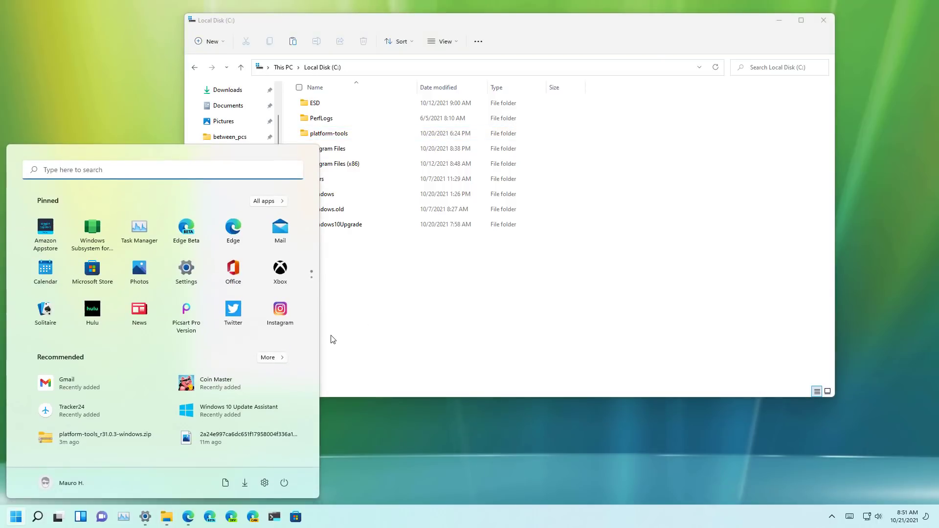
type("andro")
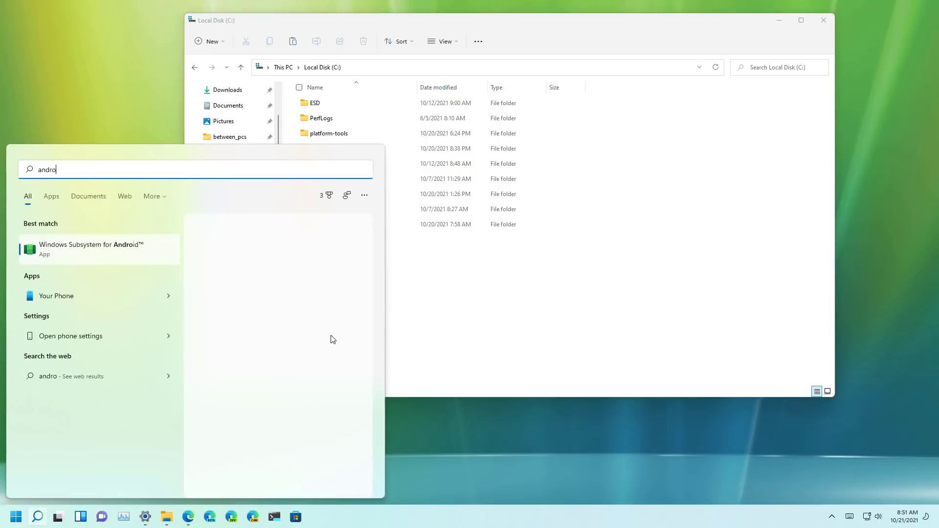
left_click(112, 249)
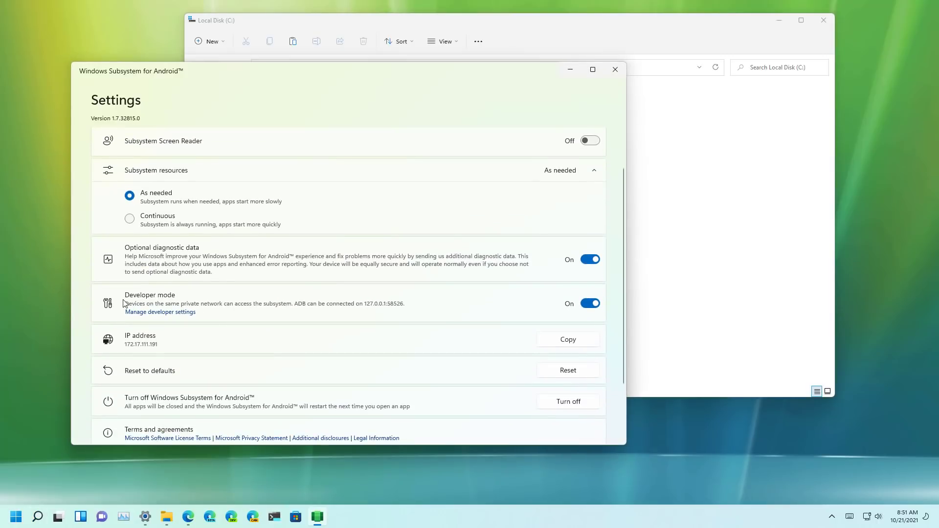
left_click(591, 304)
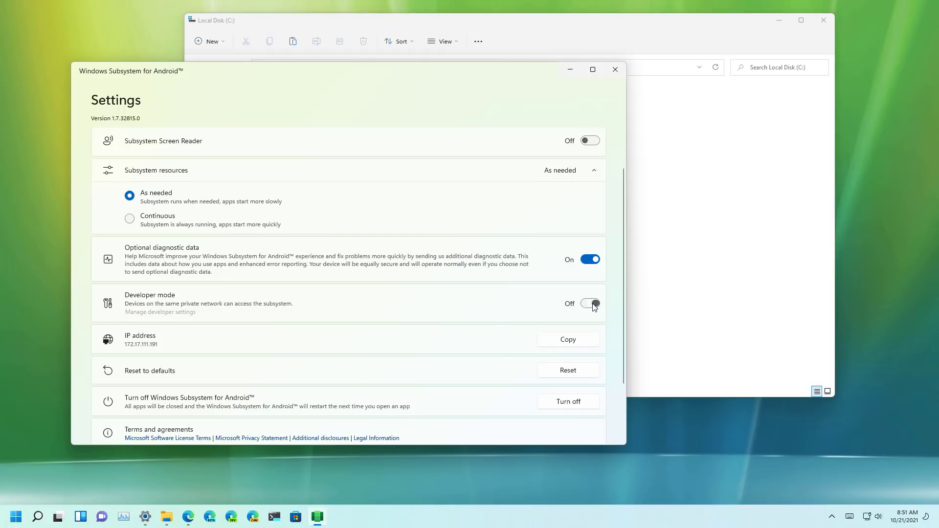
left_click(593, 305)
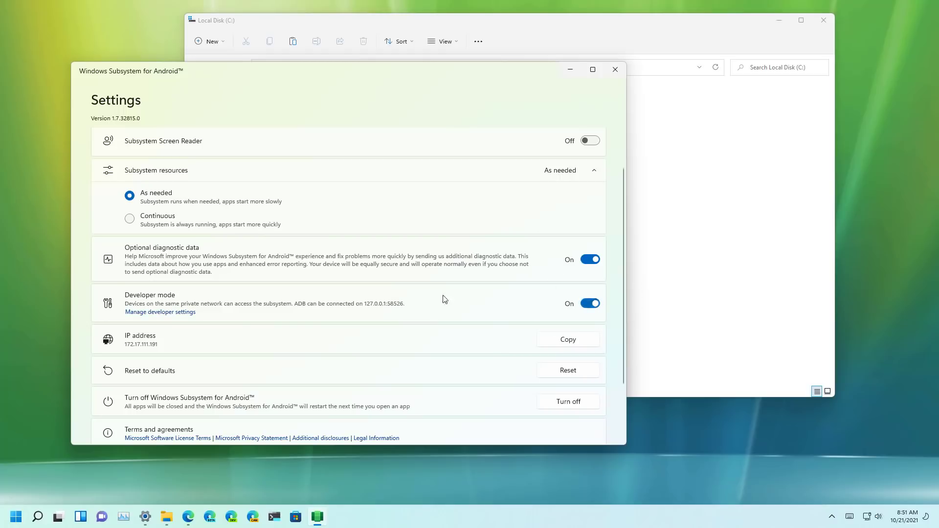
Step: Open the Android Developer options window, reposition it, then close it
left_click(161, 313)
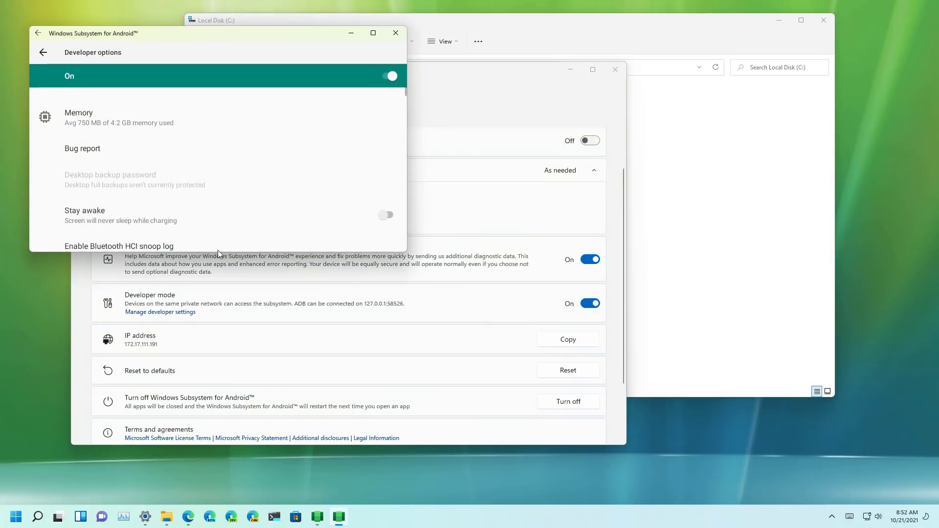
left_click_drag(218, 38, 407, 75)
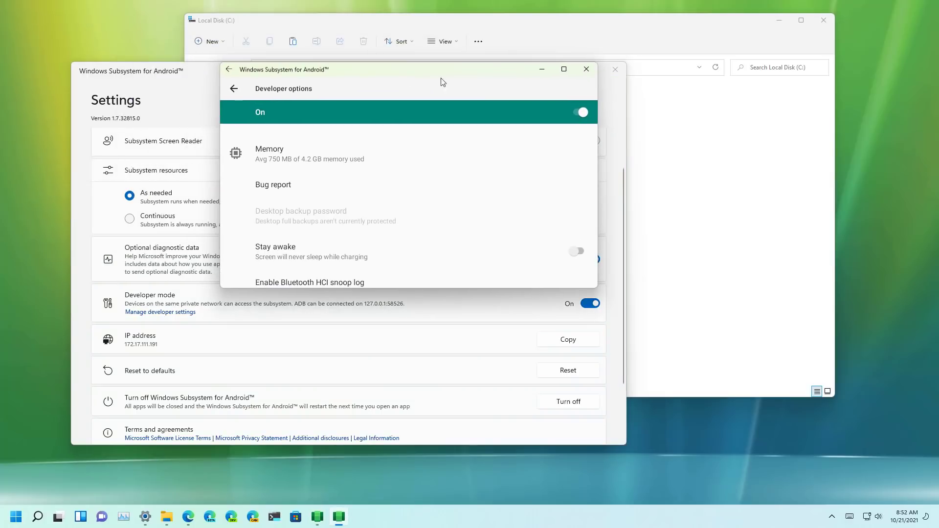
left_click(585, 70)
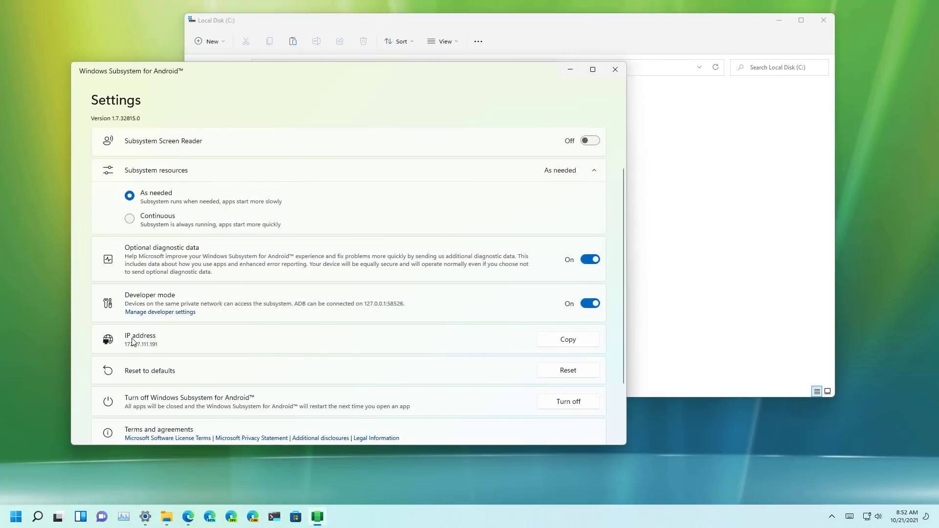
Step: Copy the subsystem's IP address, minimize Settings and show the empty desktop with Win+D
left_click(572, 340)
left_click(569, 69)
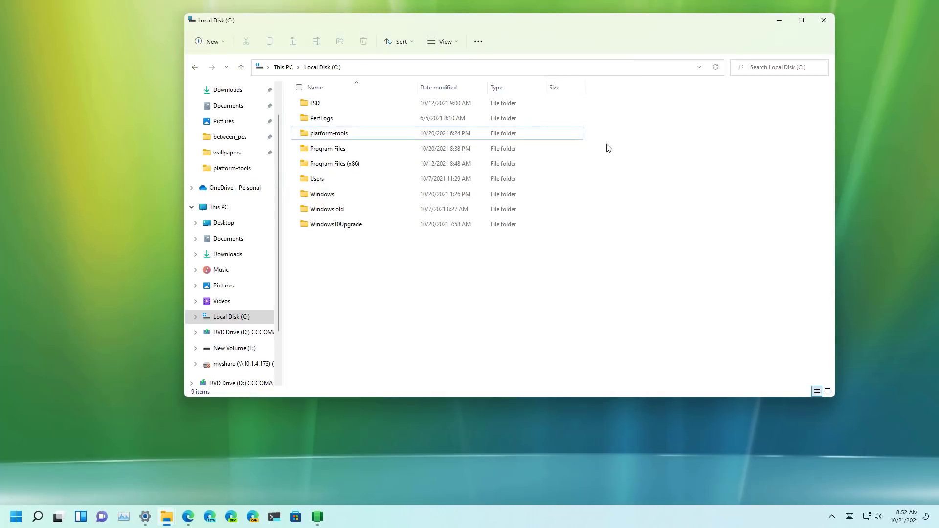
key("super+d")
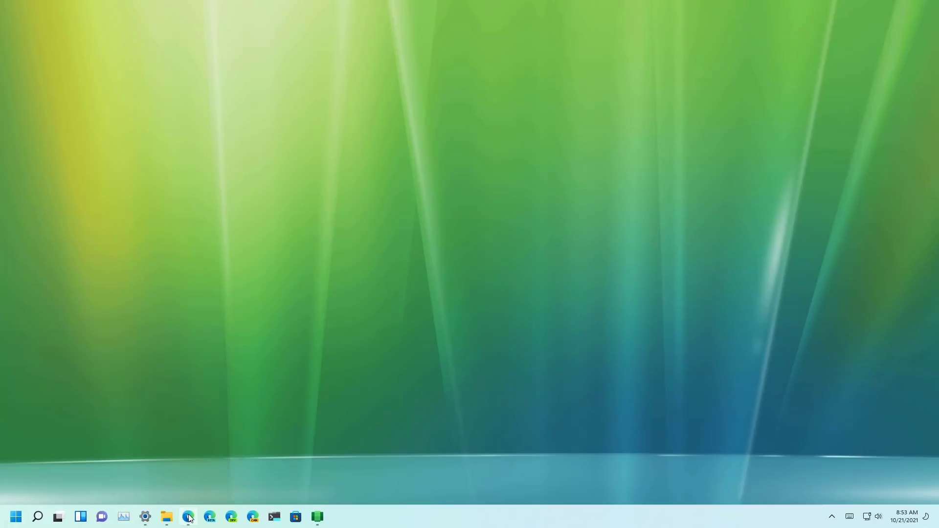
Step: Restore Edge and bring up the Gmail APKMirror page's variants table
mouse_move(189, 518)
left_click(189, 463)
left_click(291, 30)
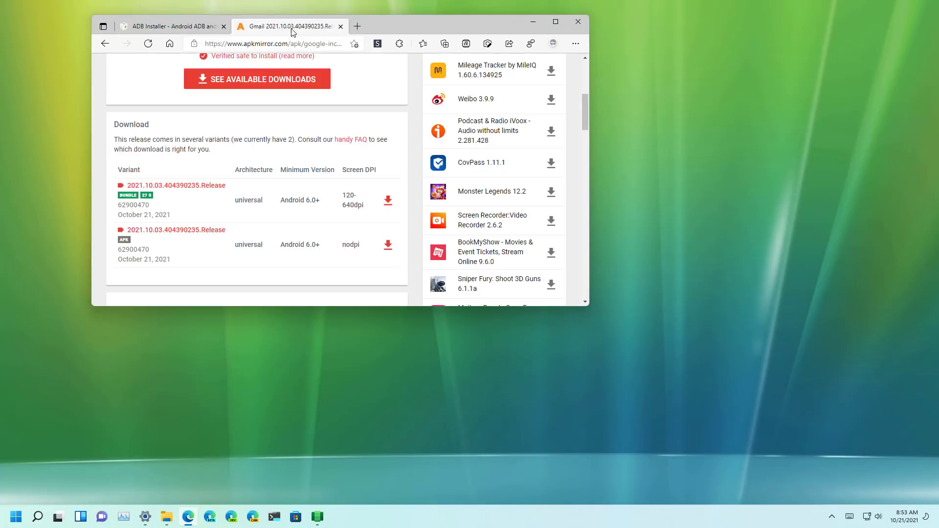
scroll(314, 200, "up", 5)
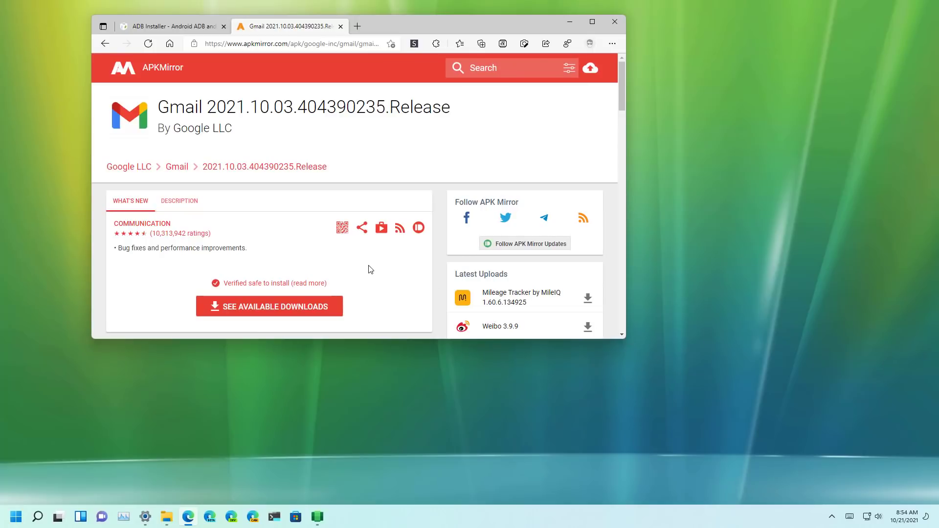
scroll(368, 274, "down", 4)
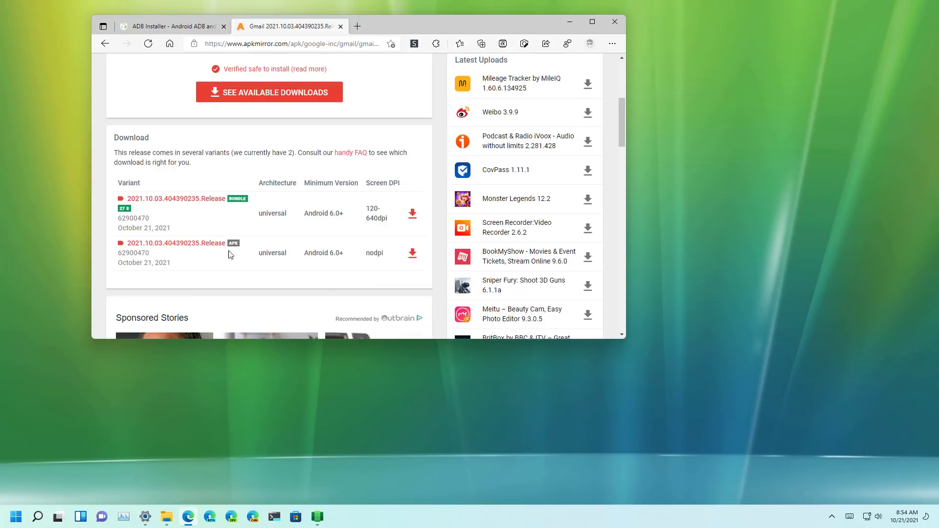
Step: Download the Gmail 2021.10.03 nodpi APK and save it into Downloads
left_click(413, 254)
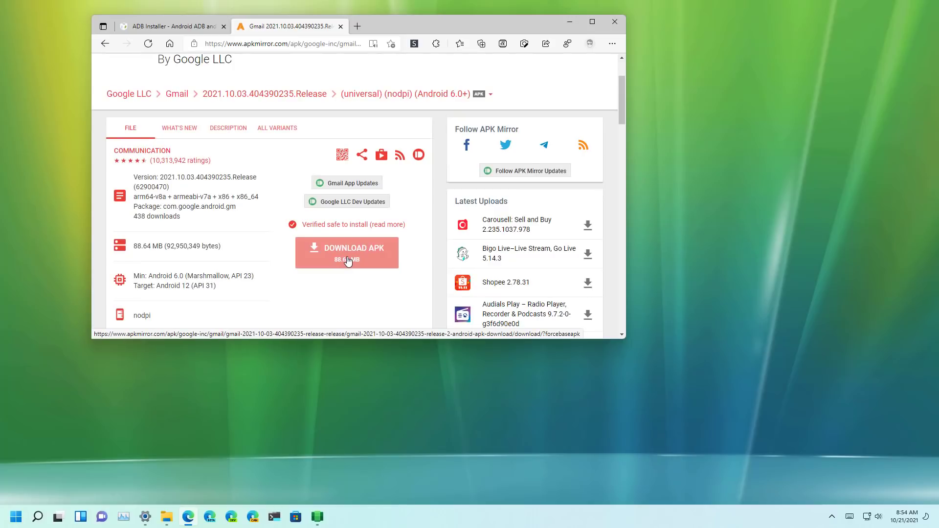
left_click(348, 261)
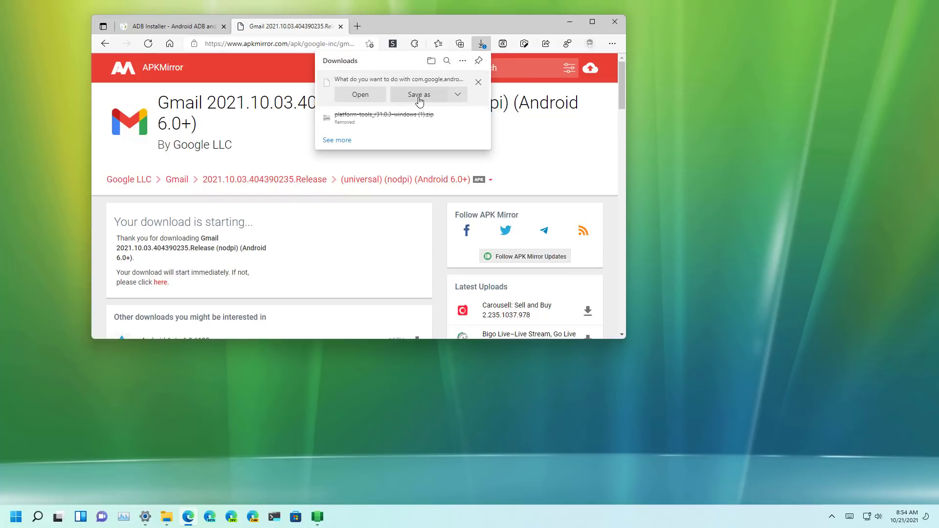
left_click(419, 95)
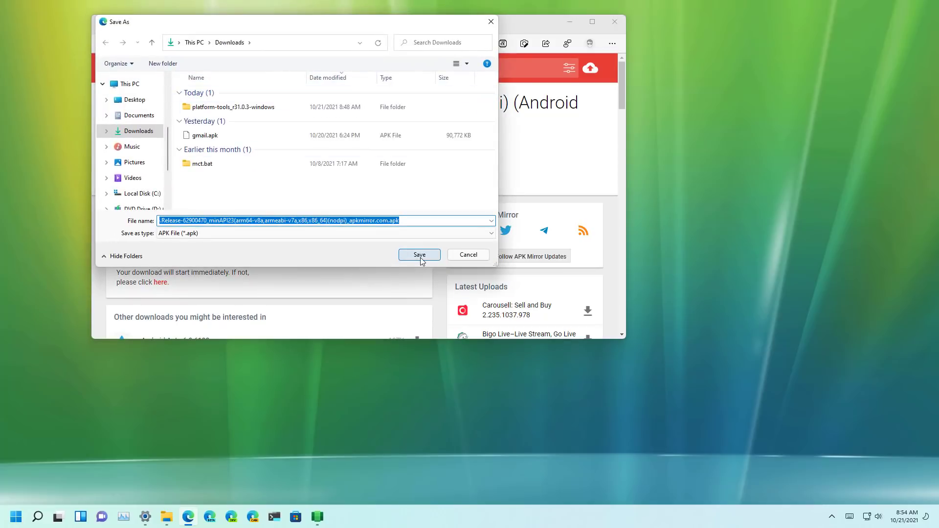
left_click(419, 254)
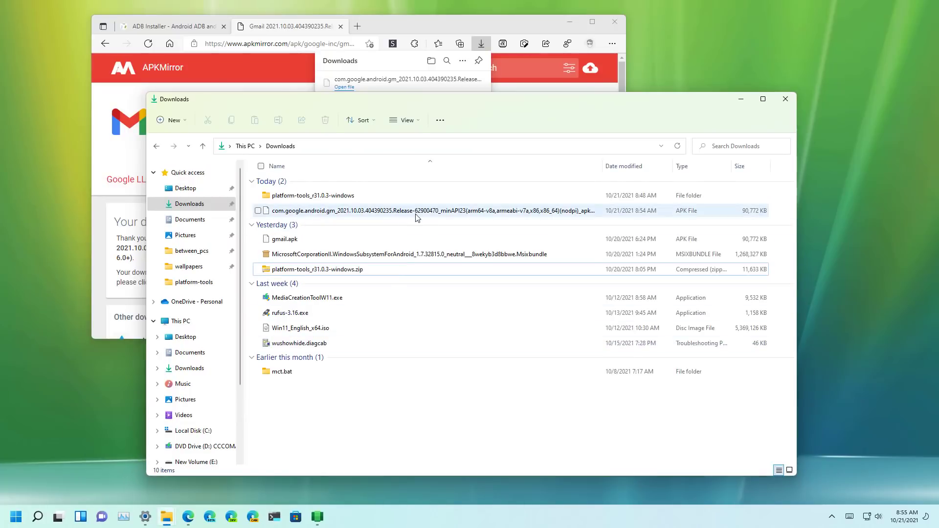
Step: Widen the Name column and rename the downloaded Gmail APK to gmailapp.apk
double_click(603, 167)
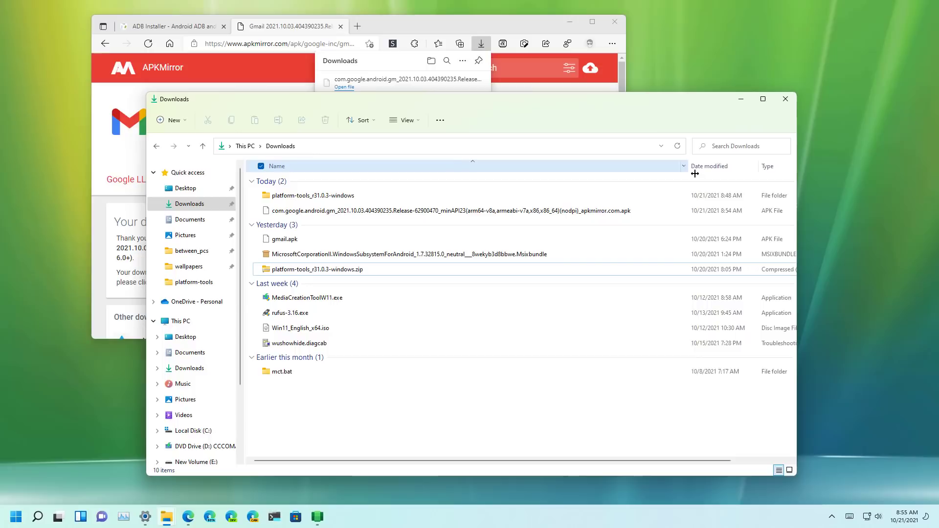
left_click(398, 212)
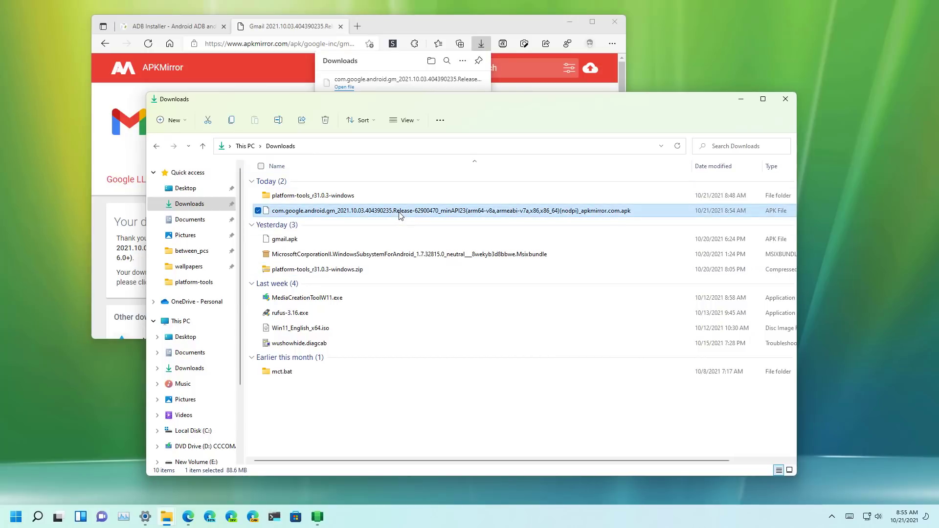
double_click(400, 215)
left_click(502, 250)
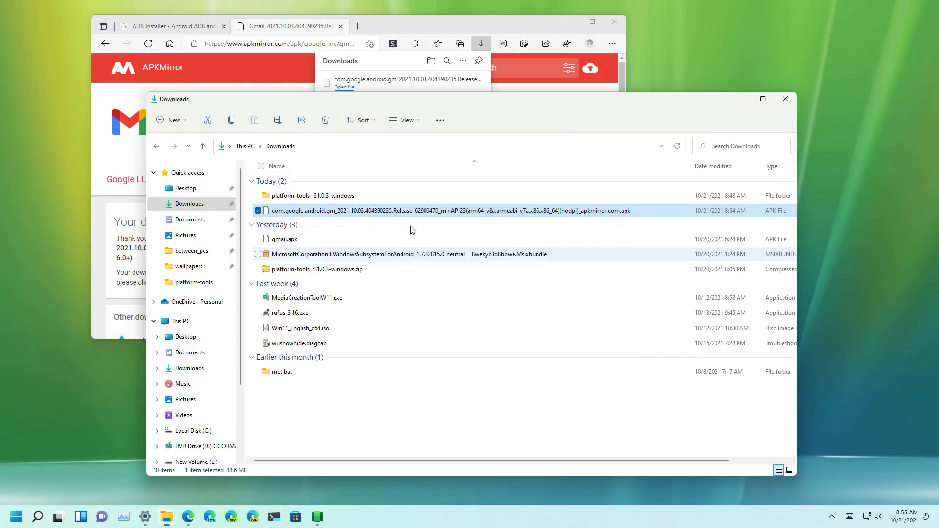
right_click(389, 210)
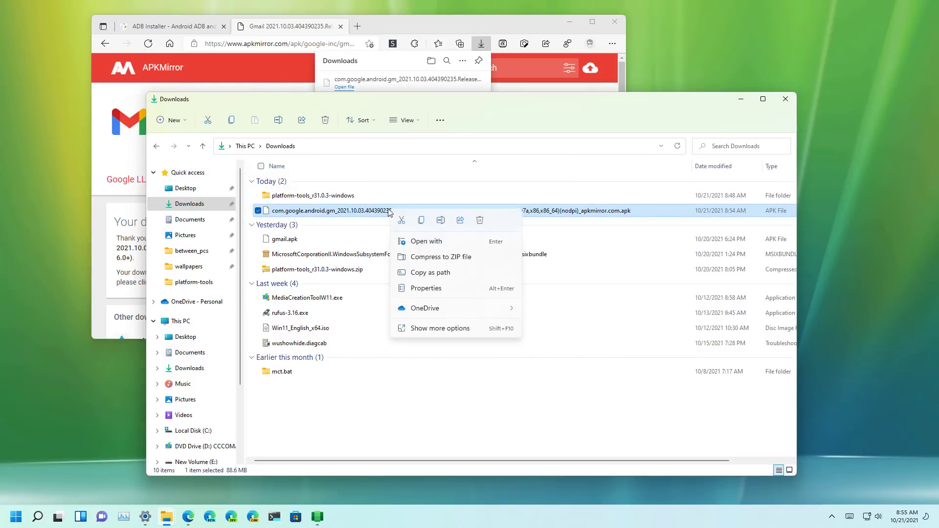
left_click(440, 221)
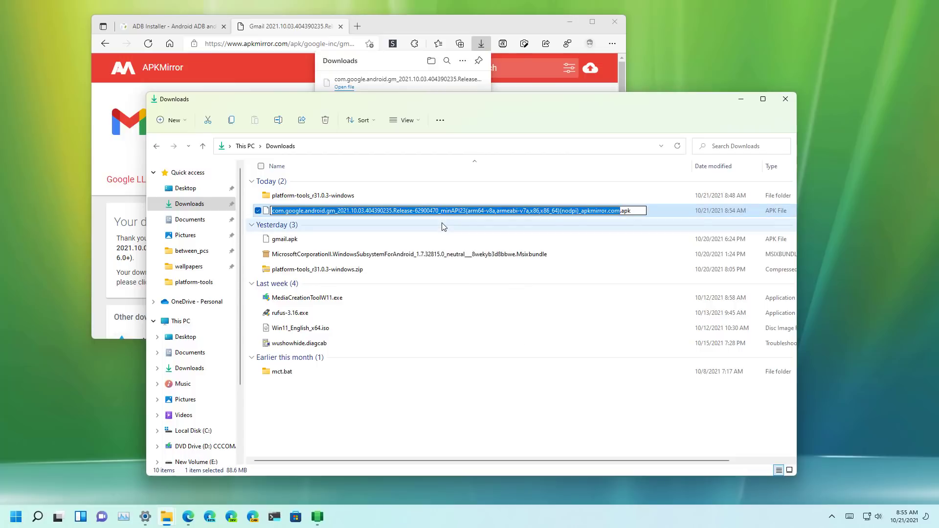
type("gmaila")
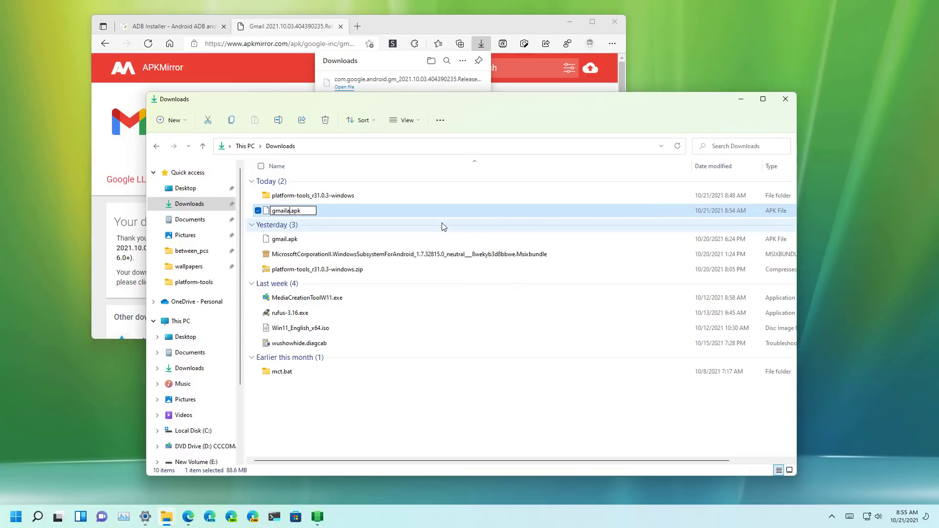
type("pp")
key("Return")
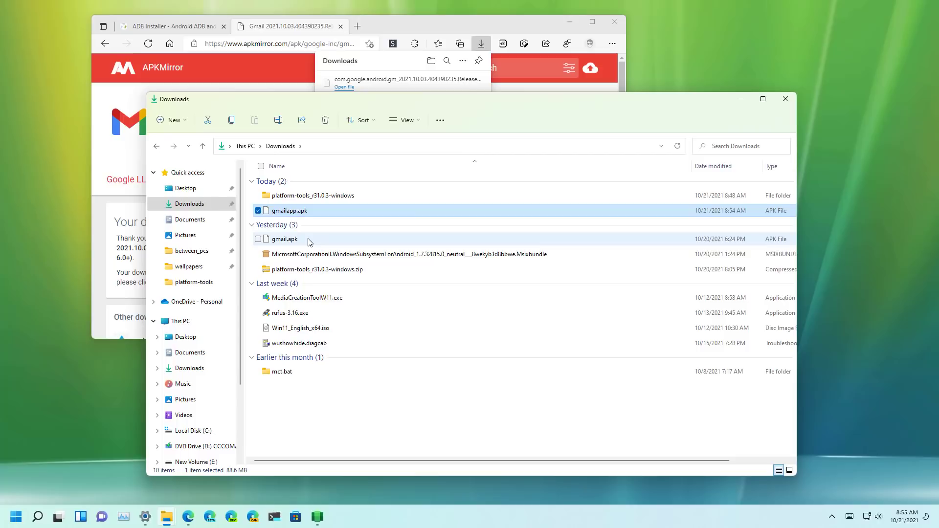
Step: Copy gmail.apk and paste it into the C:\platform-tools folder
left_click(308, 241)
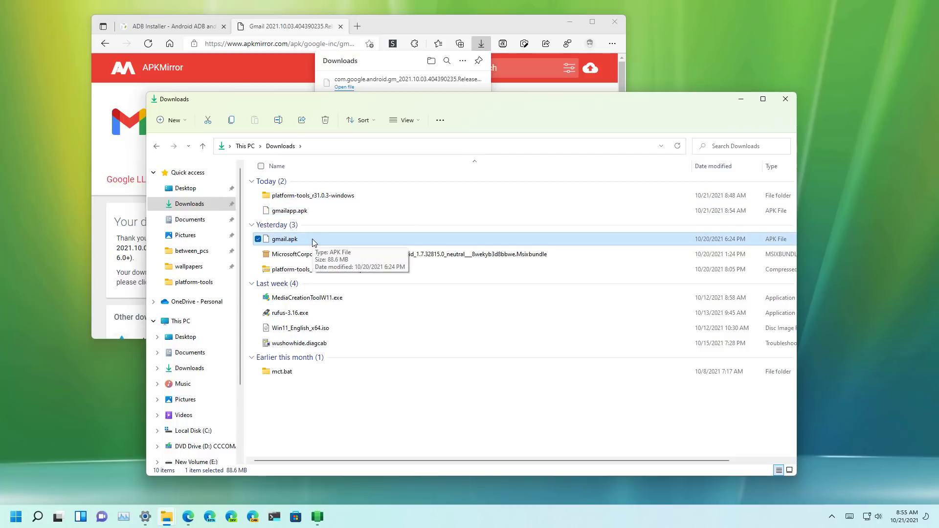
right_click(314, 243)
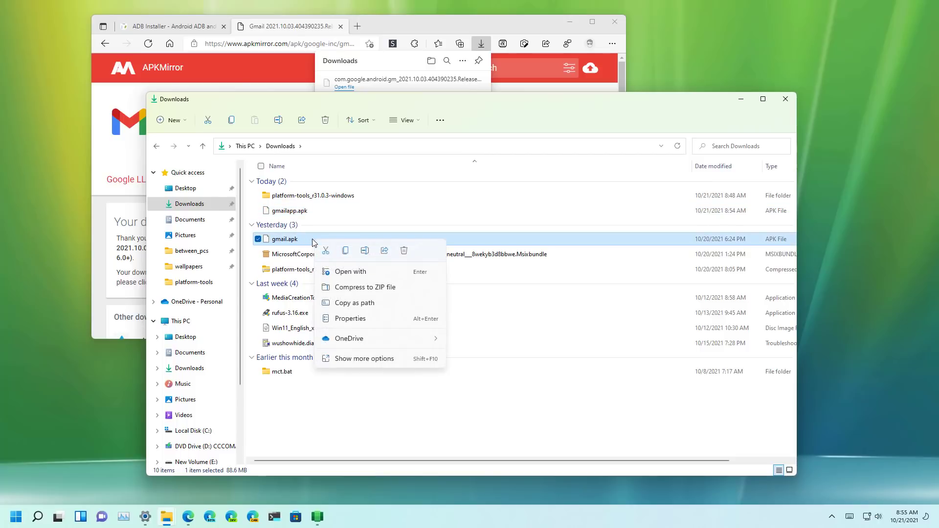
left_click(346, 251)
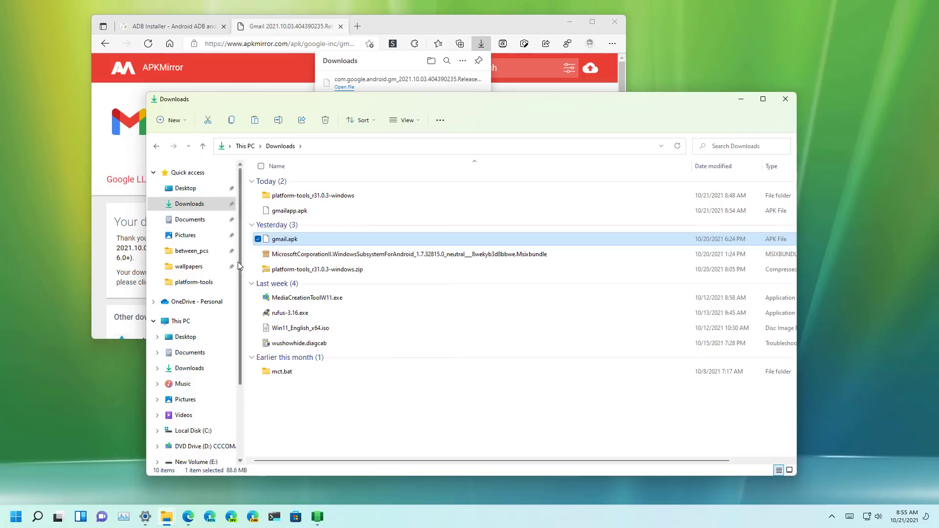
left_click(205, 431)
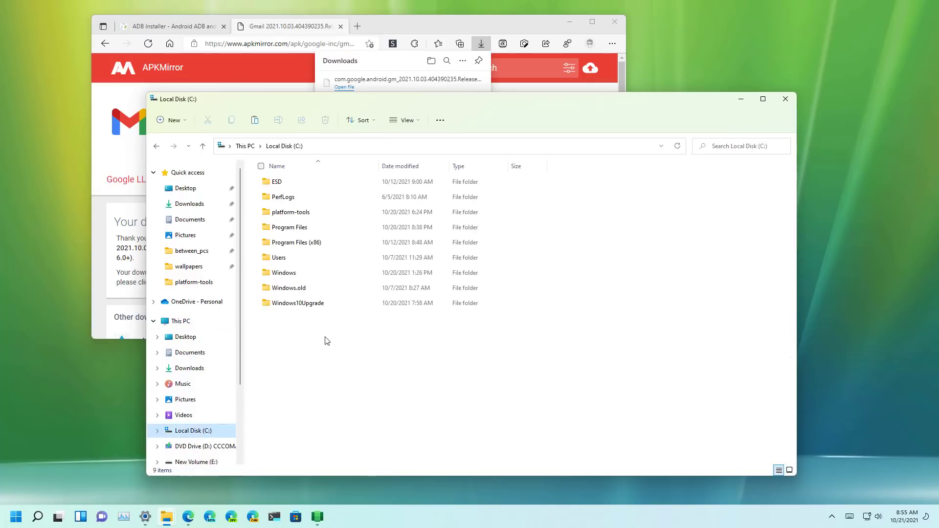
double_click(291, 211)
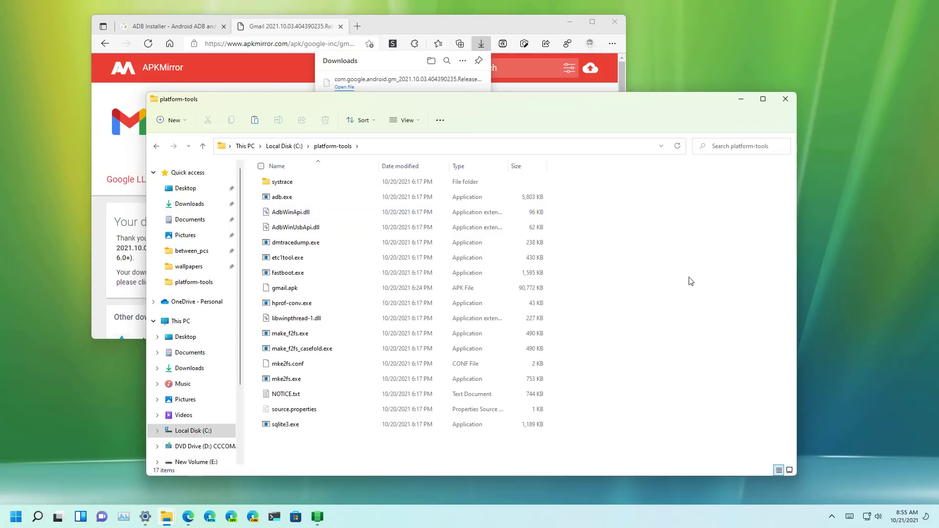
right_click(666, 264)
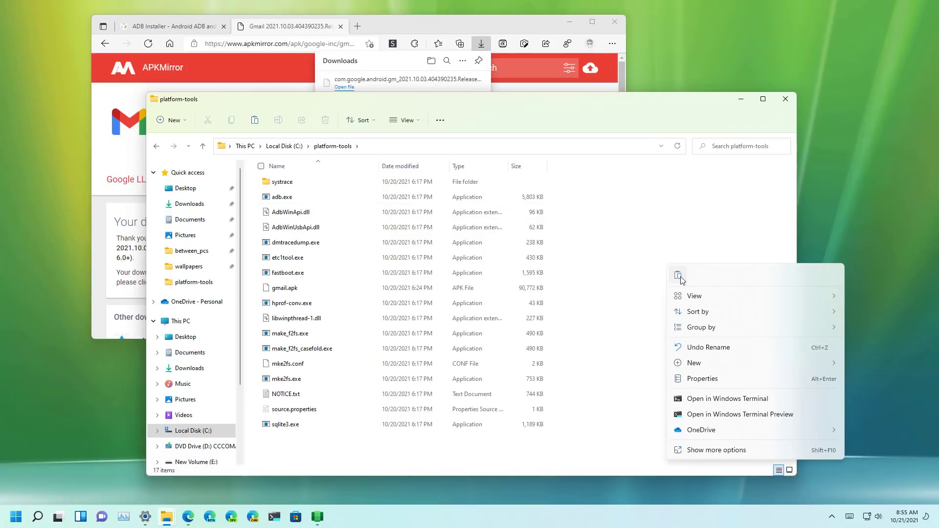
left_click(689, 201)
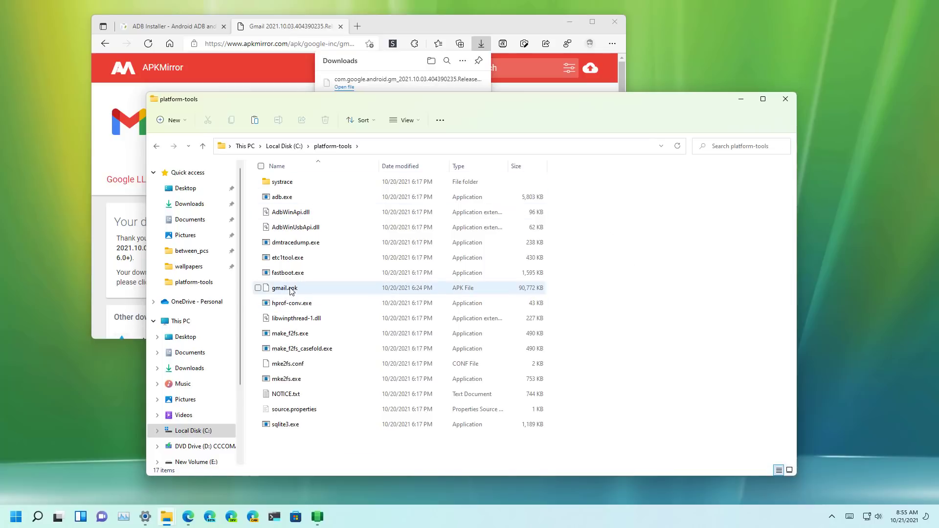
left_click(292, 290)
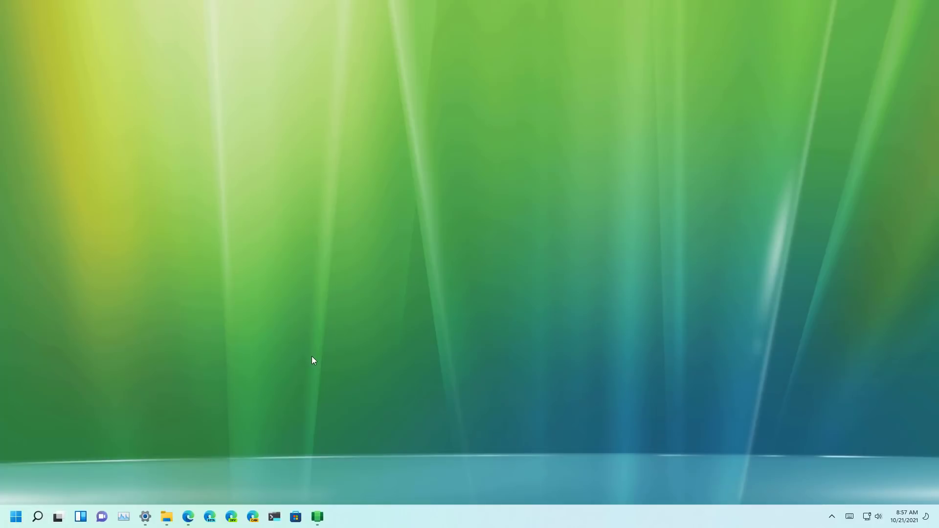
Step: Run Windows Terminal Preview as administrator, cd into C:\platform-tools and type 'adb connect 172.30.96.225'
right_click(274, 517)
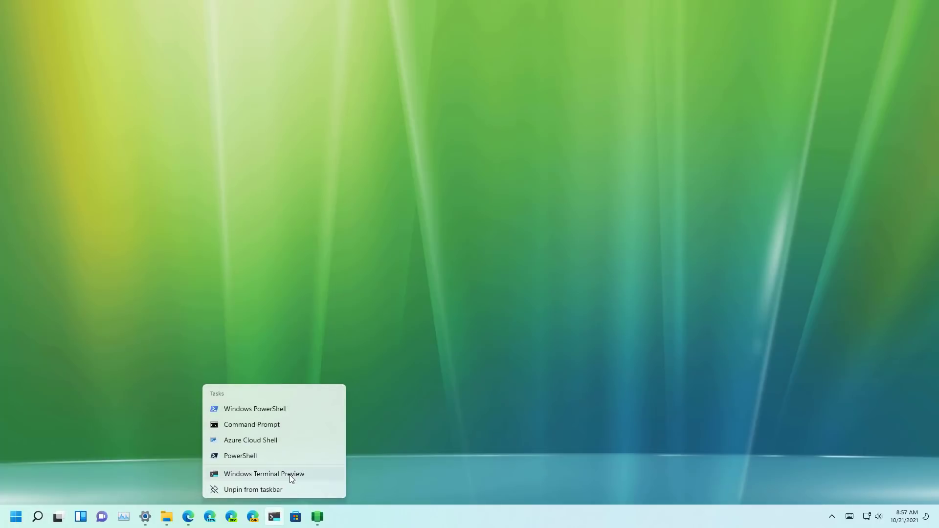
right_click(292, 479)
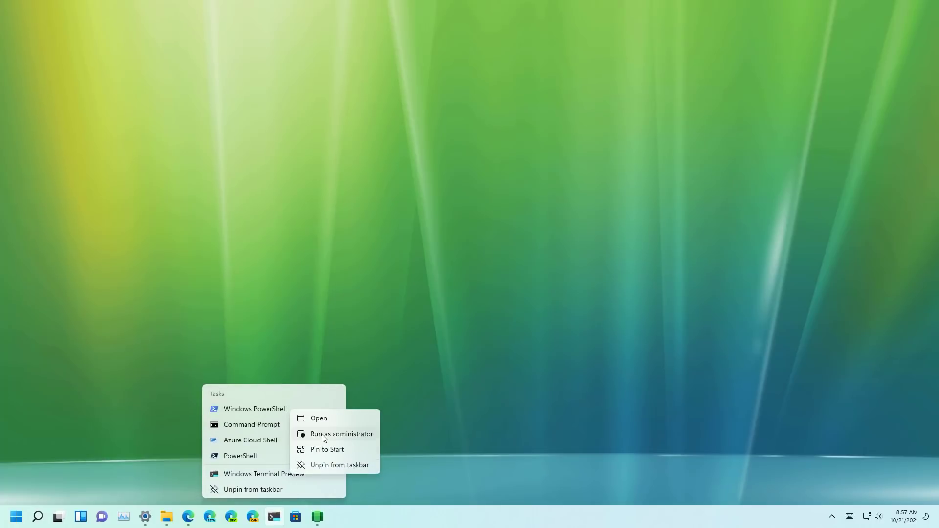
left_click(323, 435)
left_click(425, 336)
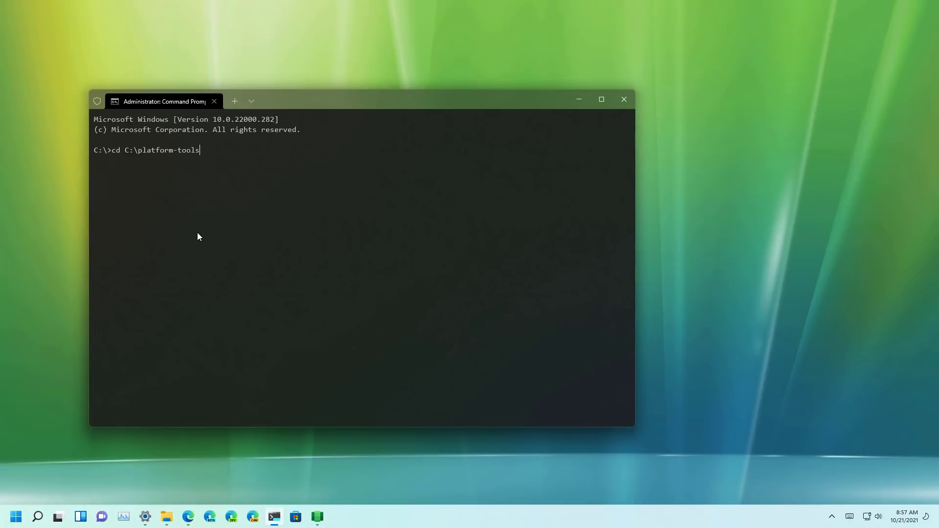
key("Return")
type("adb connect 172.30.96.225")
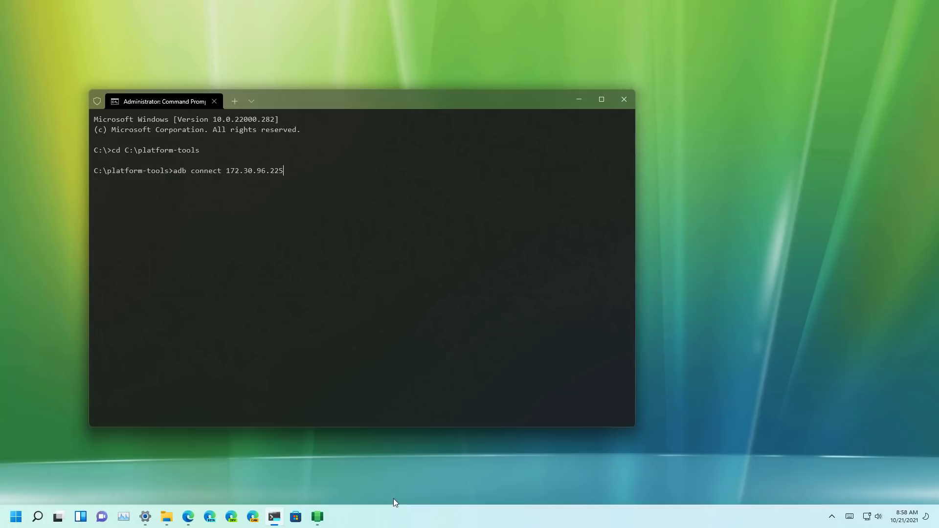
Step: Copy the subsystem's current IP from its settings, paste it into the adb connect command and run it
left_click(317, 517)
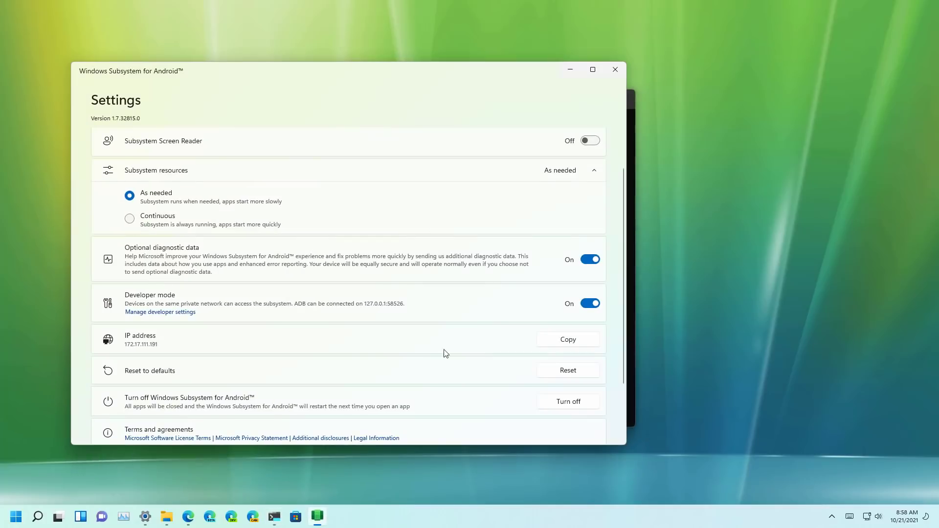
left_click(563, 342)
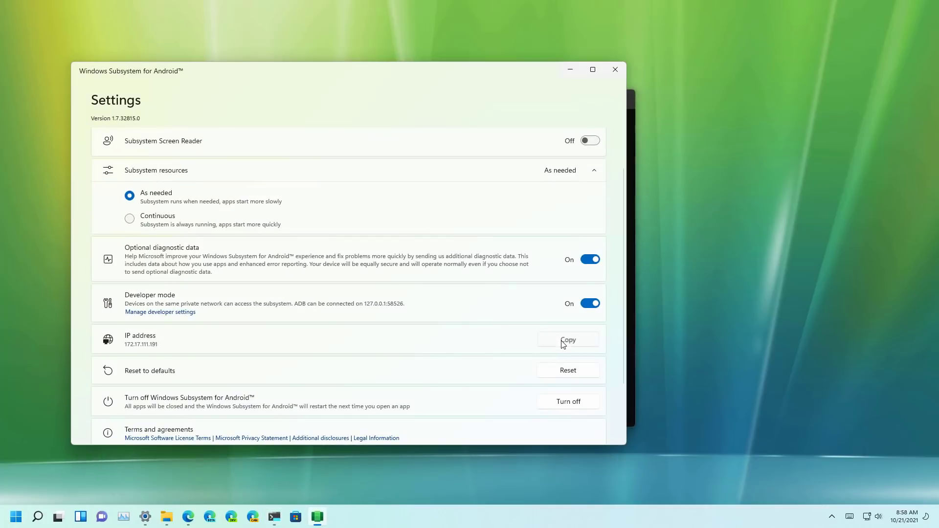
left_click(570, 69)
key("ctrl+v")
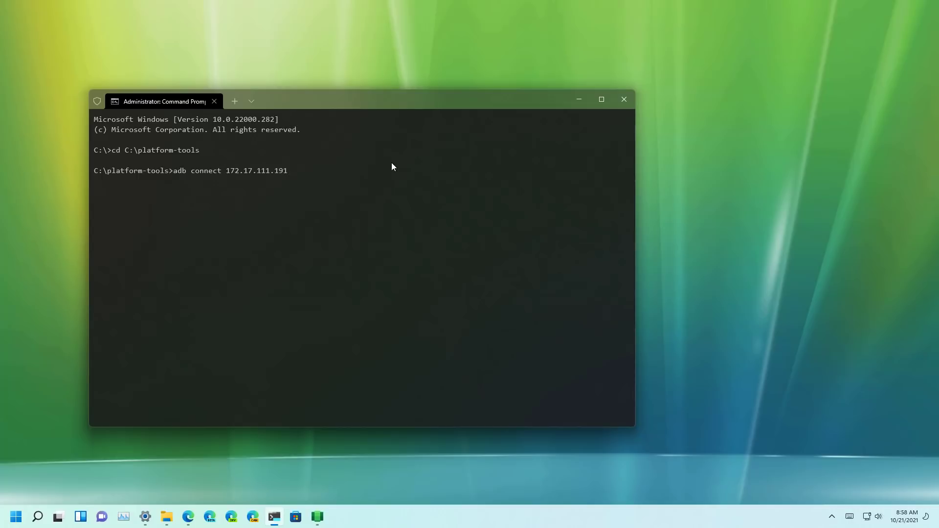
key("Return")
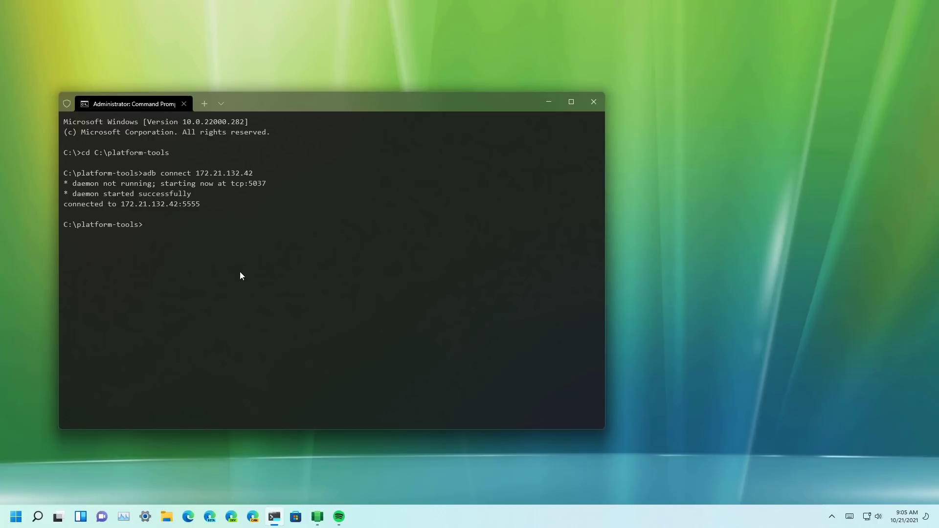
Step: Run 'adb install gmail.apk' to install Gmail on the Android subsystem
type("adb install gmail.apk")
key("Return")
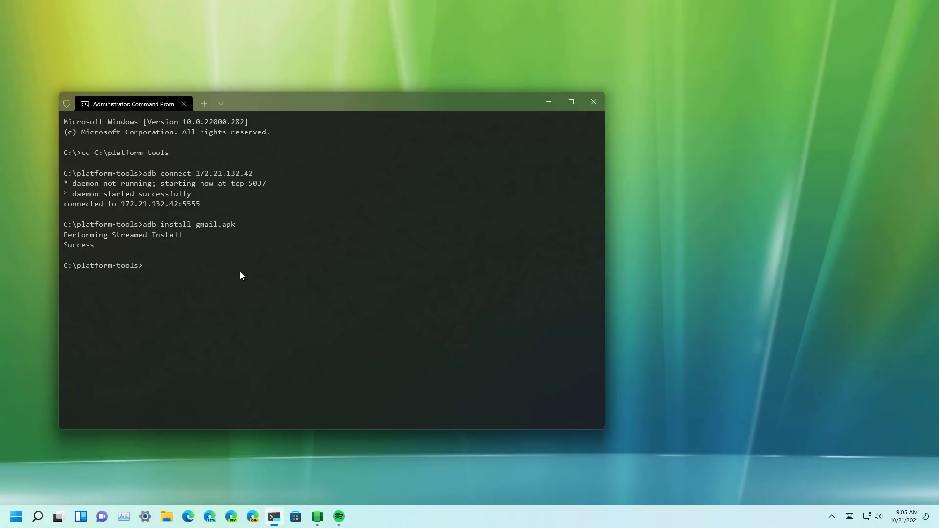
Step: Minimize the terminal and launch the Gmail app by searching 'gmail' in Start
left_click(548, 102)
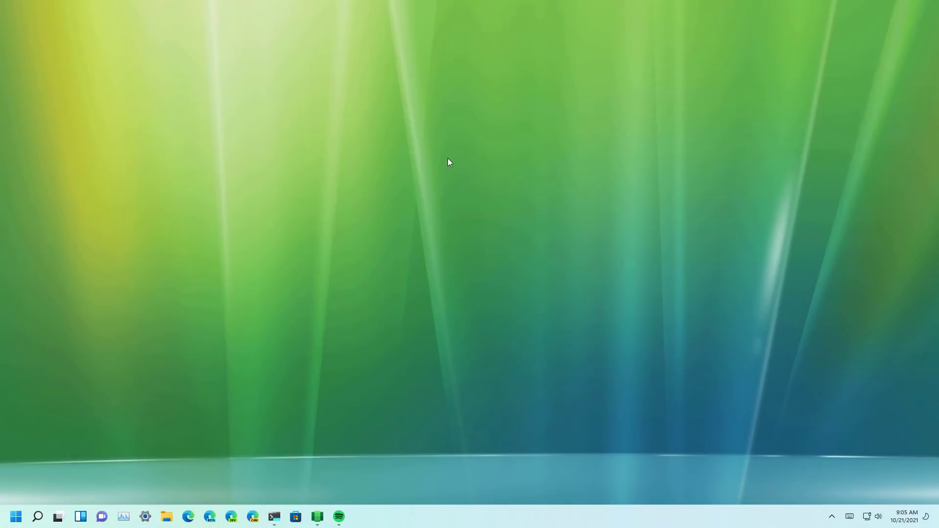
left_click(16, 517)
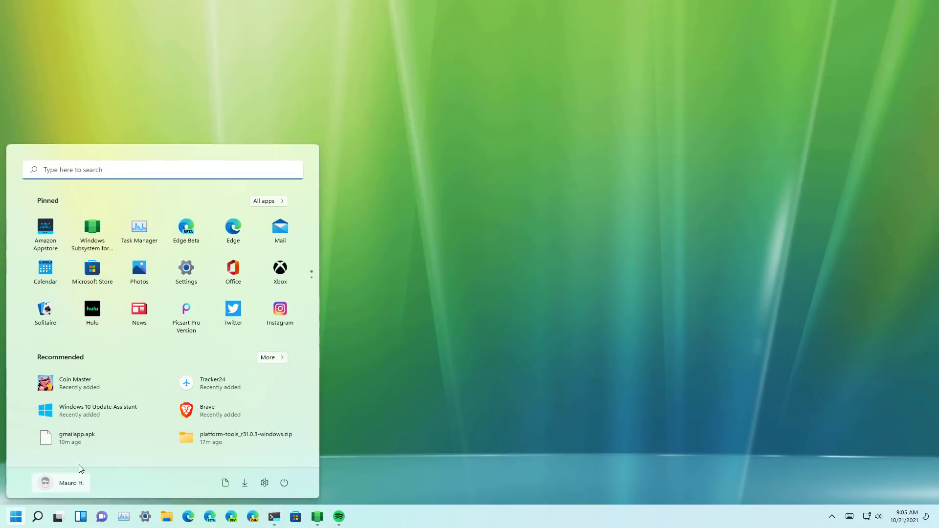
left_click(129, 171)
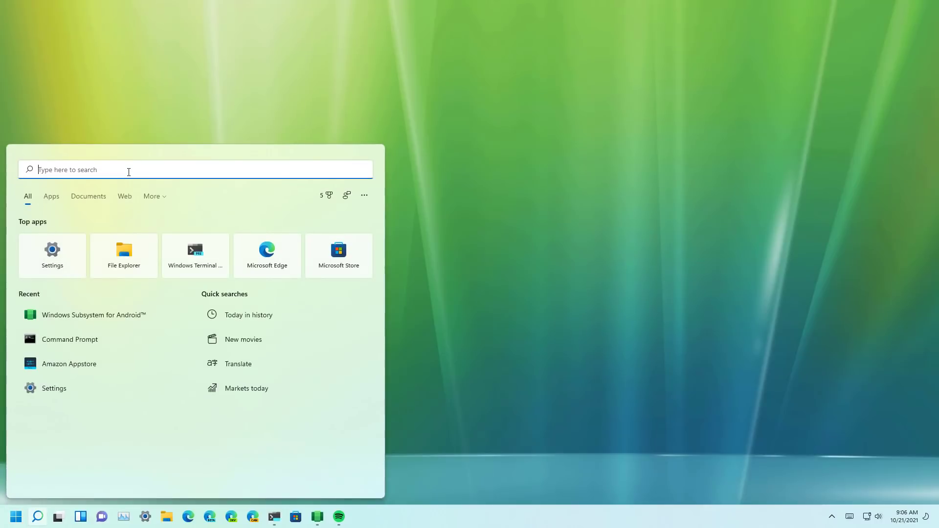
type("gmail")
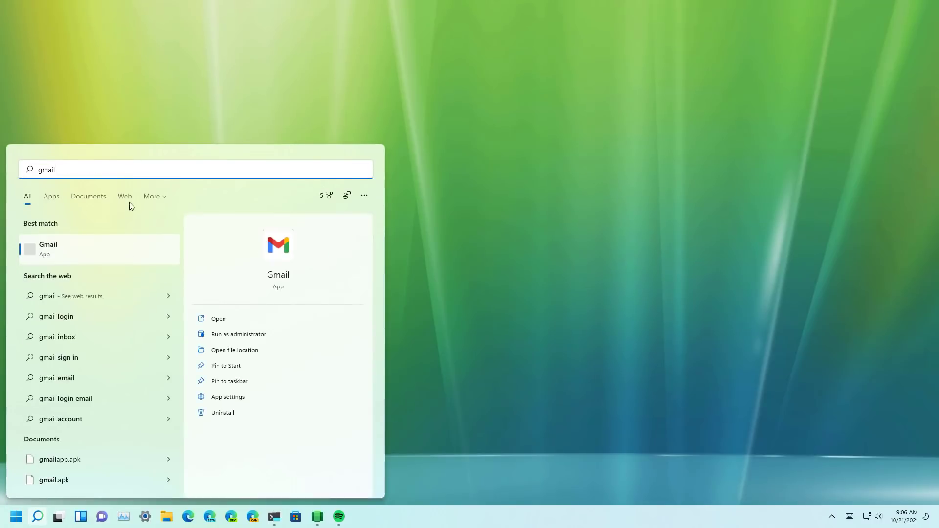
left_click(113, 248)
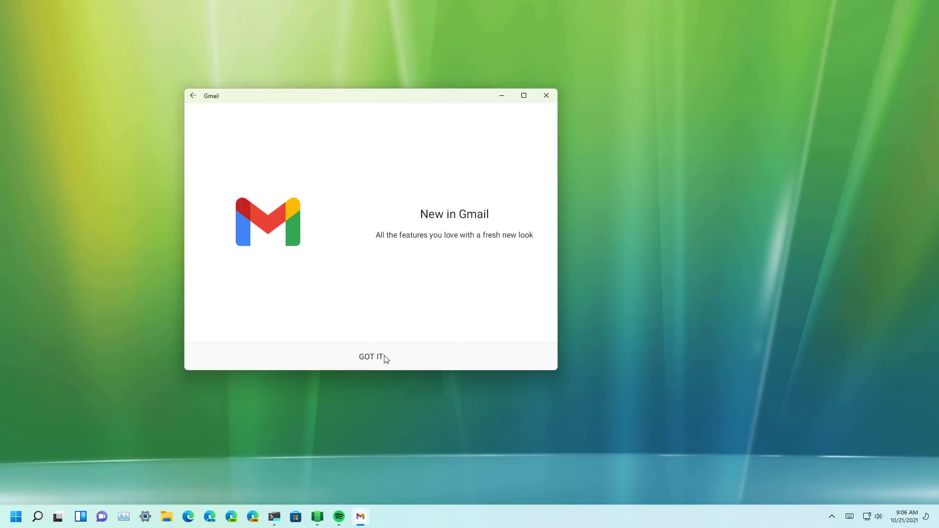
Step: Dismiss Gmail's welcome screen, choose to add an email address, and open Windows Settings
left_click(382, 360)
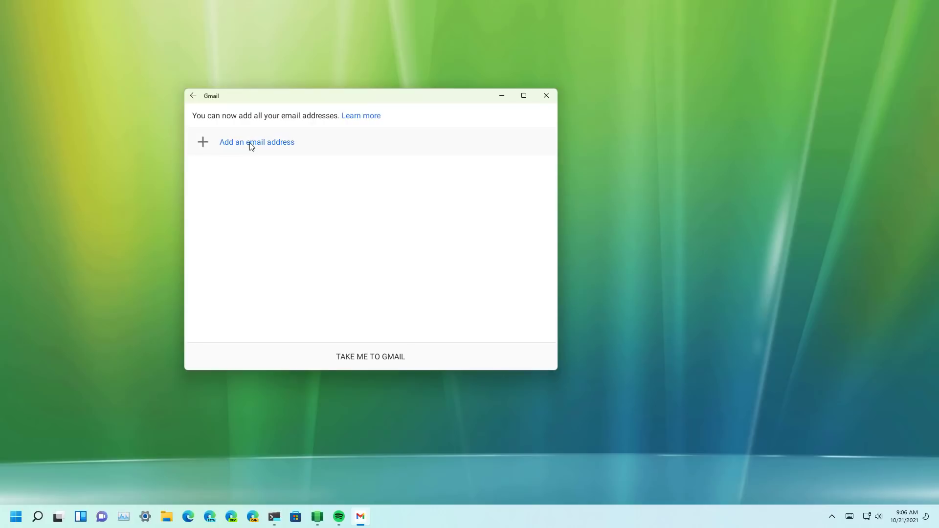
left_click(250, 143)
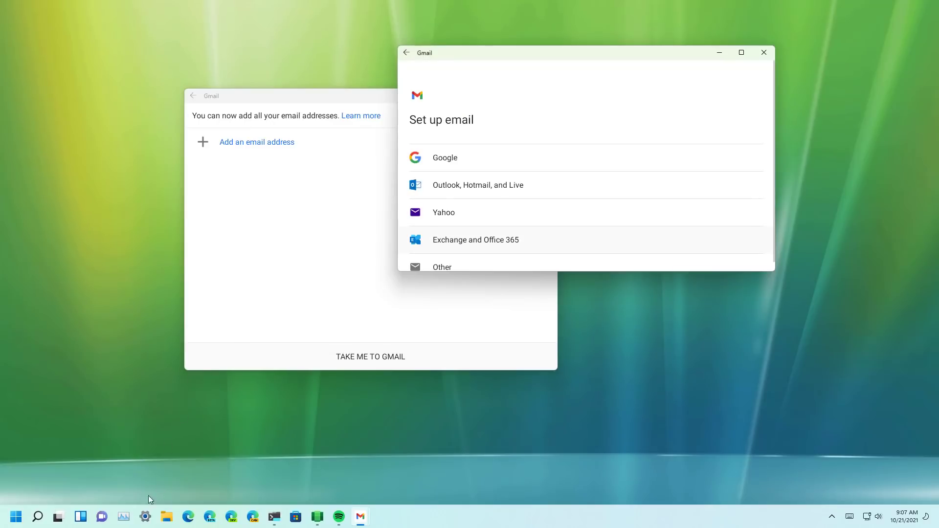
left_click(145, 516)
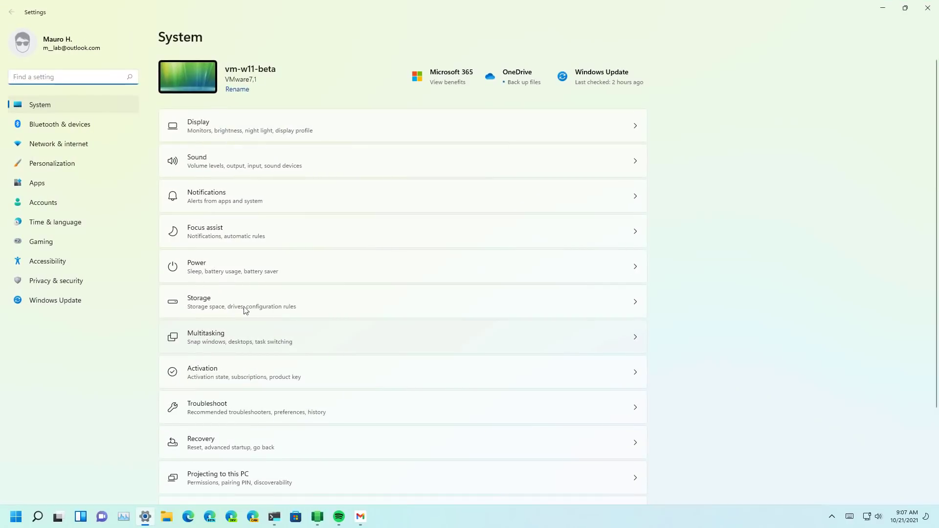
Step: Set Windows to Dark mode under Personalization > Colors, then minimize Settings
left_click(66, 167)
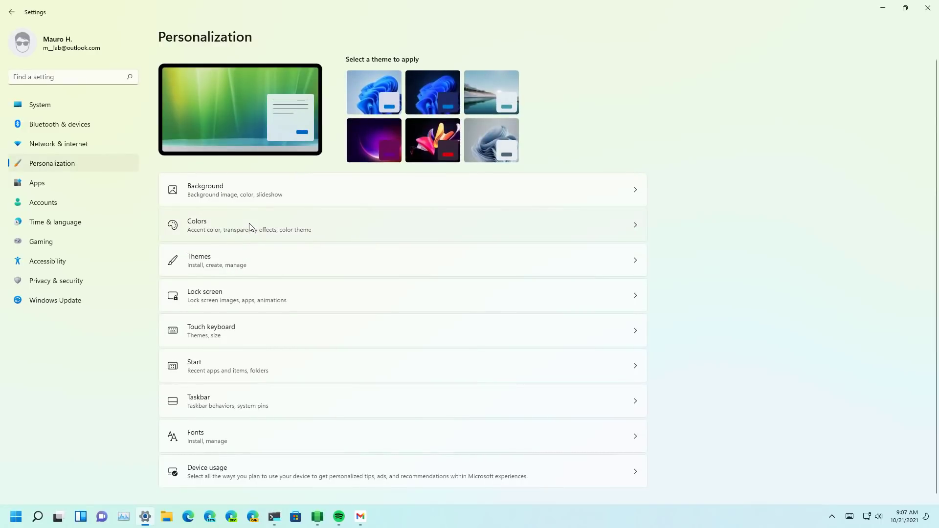
left_click(249, 227)
left_click(592, 172)
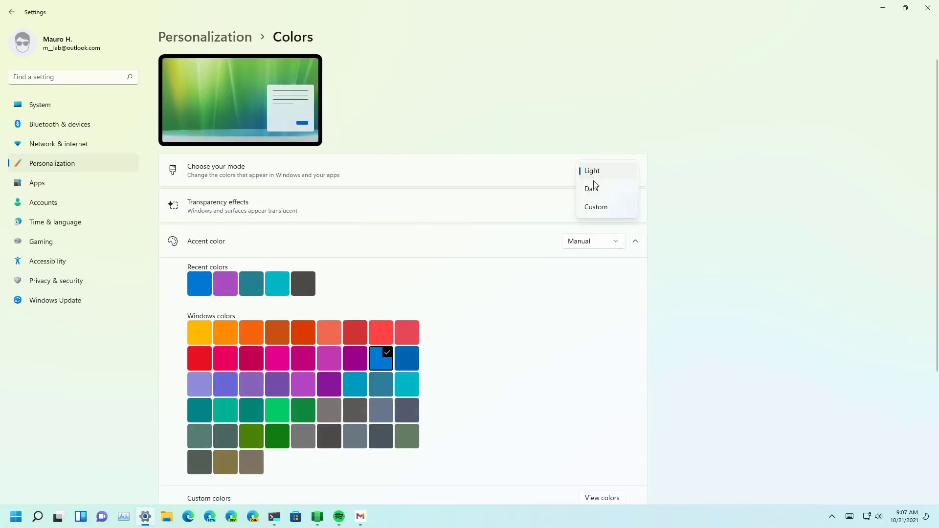
left_click(592, 188)
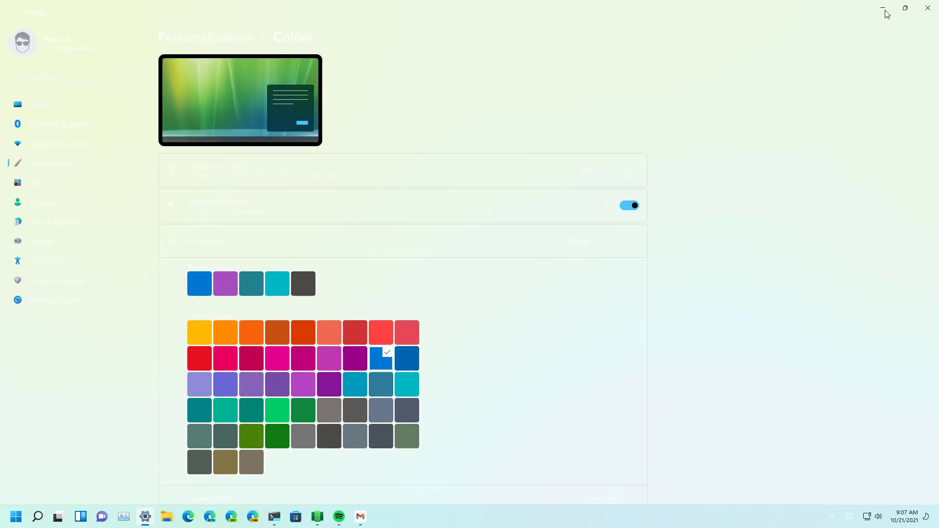
left_click(885, 8)
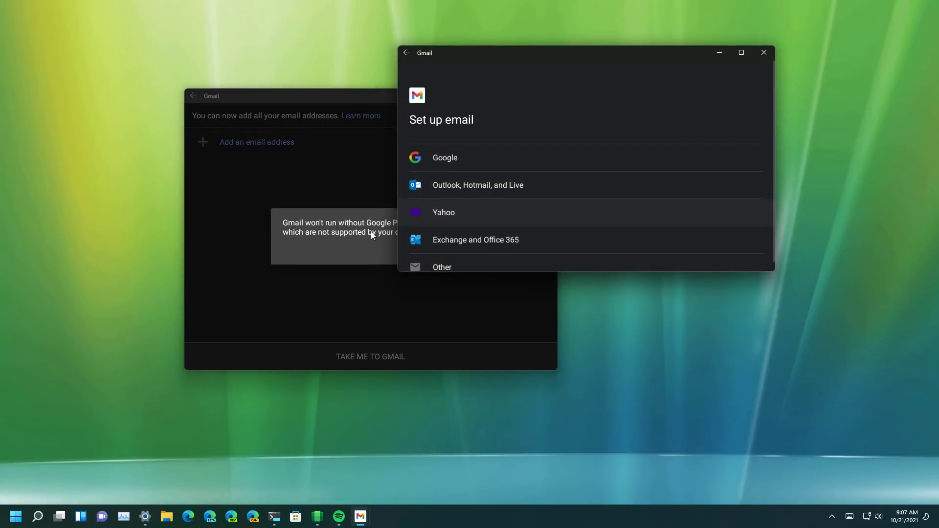
Step: Dismiss Gmail's Google Play services warning and move the Set up email window down-left
left_click(371, 231)
left_click(448, 251)
left_click_drag(566, 58, 469, 91)
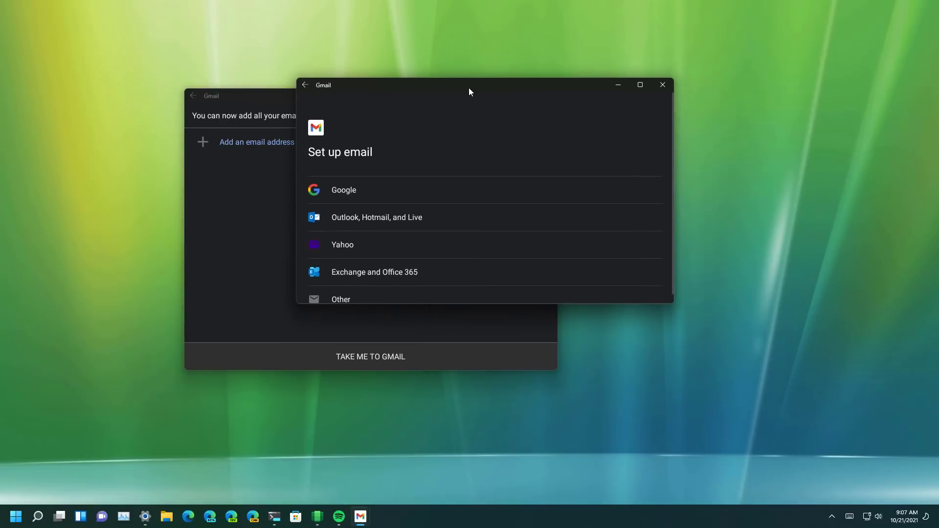
Step: Choose Google in Set up email, then return to the Colors page's mode list
left_click(360, 190)
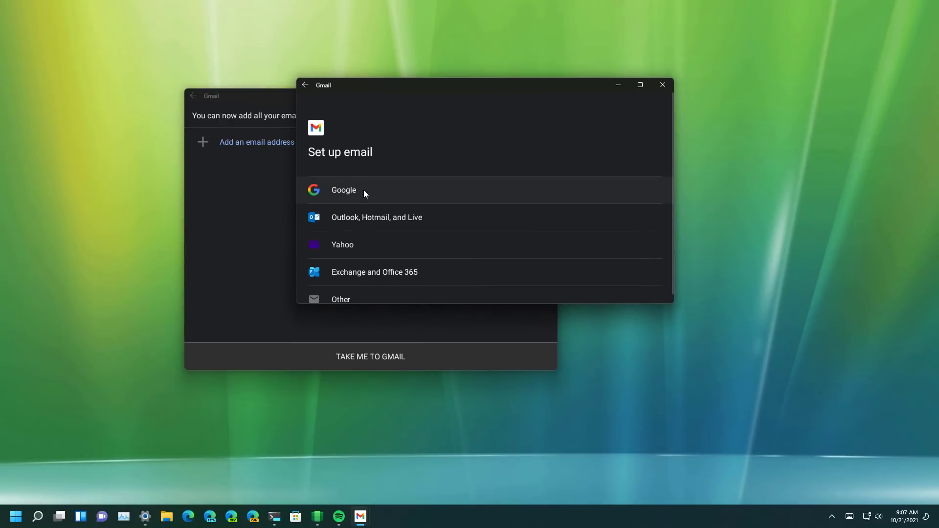
key("alt+Tab")
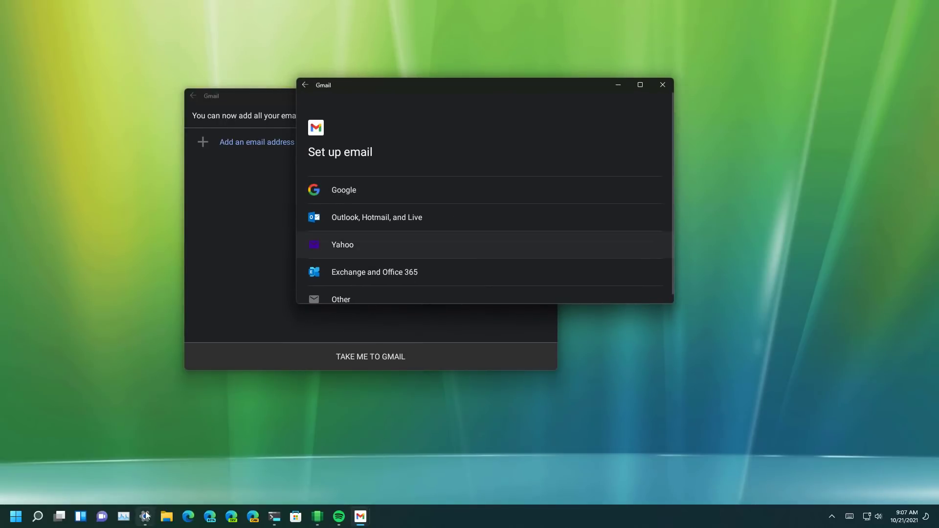
left_click(606, 173)
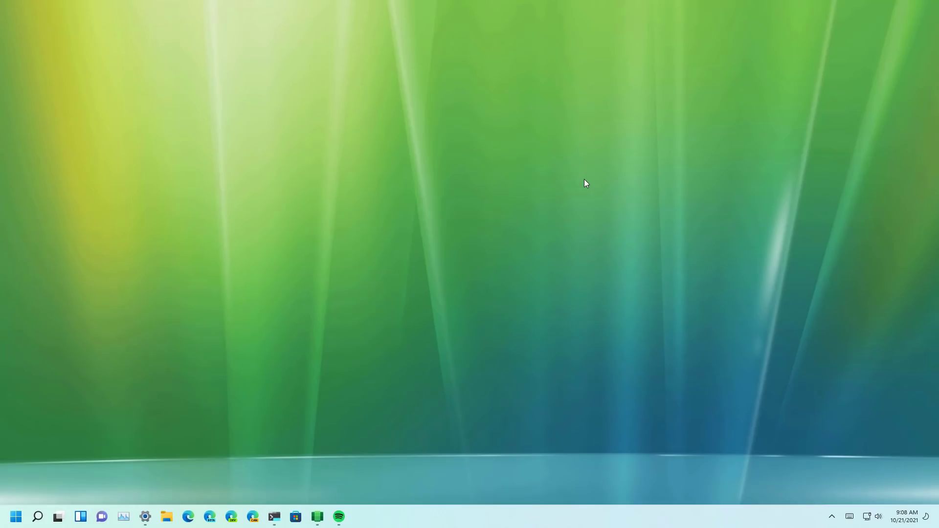
Step: Uninstall Gmail by searching 'gmail' in Start and confirming Uninstall from its right-click menu
left_click(16, 517)
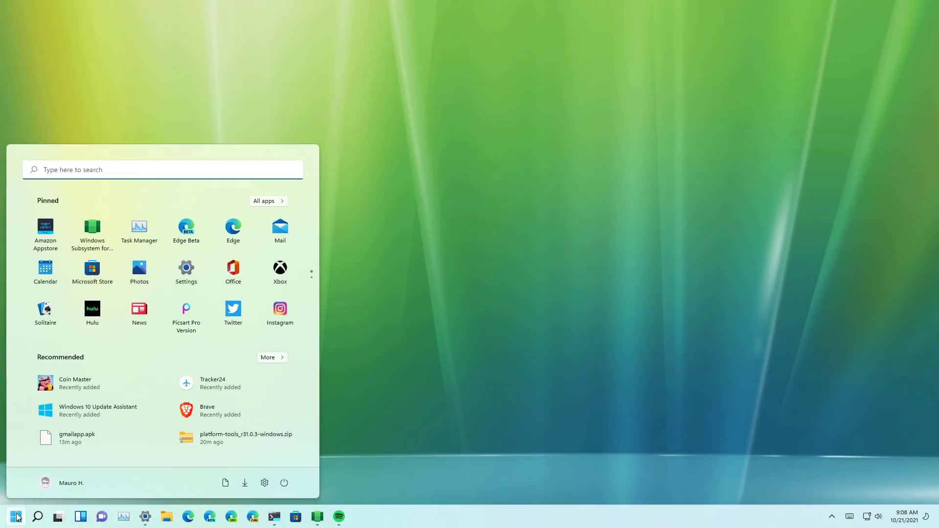
left_click(120, 169)
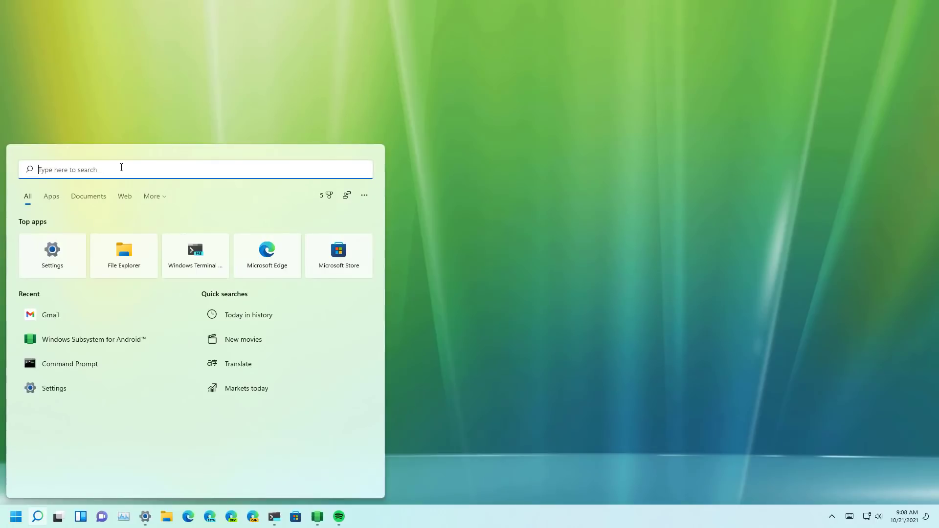
type("gmail")
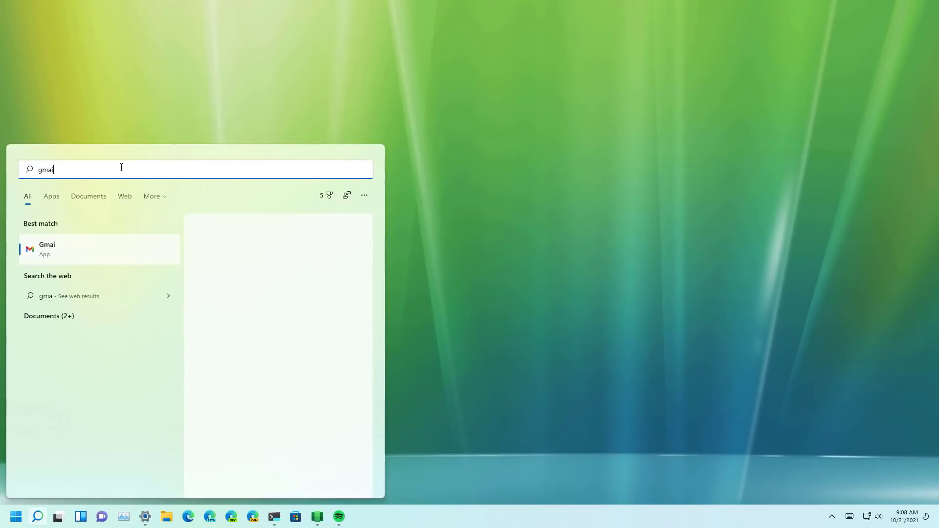
right_click(111, 259)
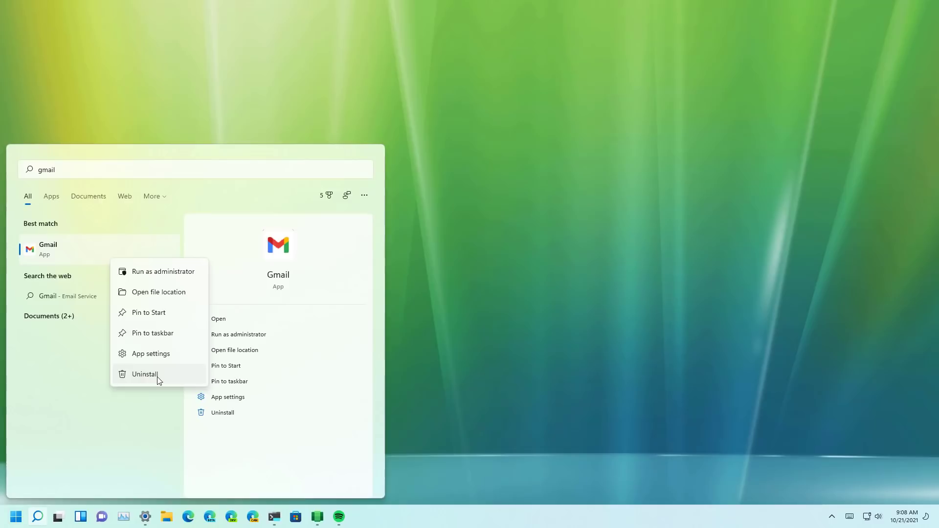
left_click(144, 374)
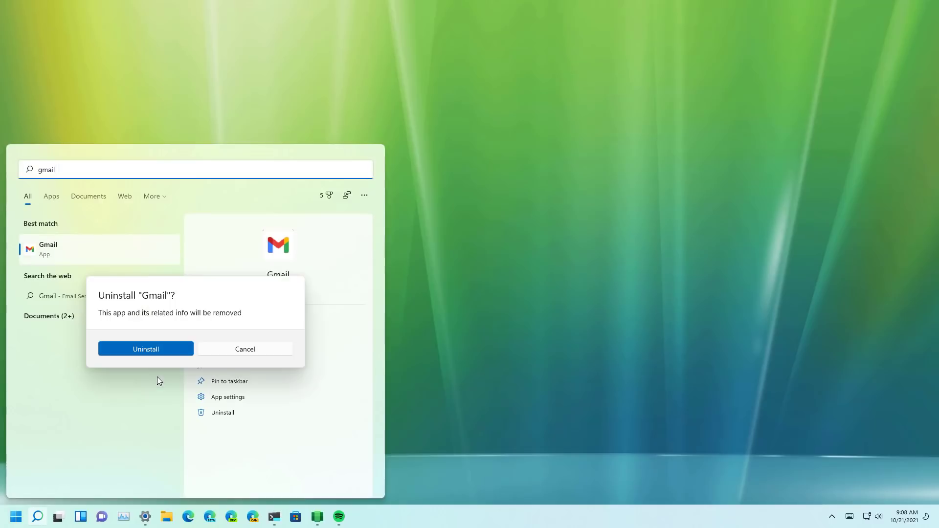
left_click(160, 350)
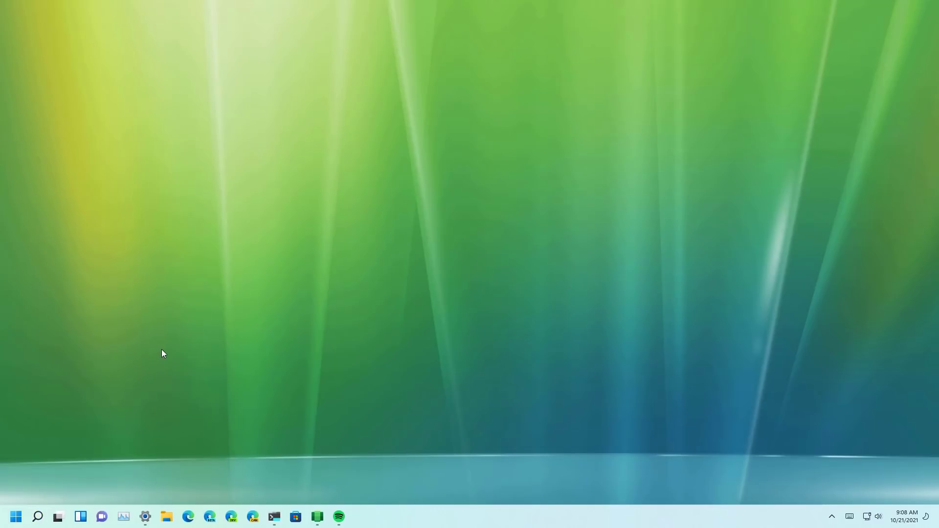